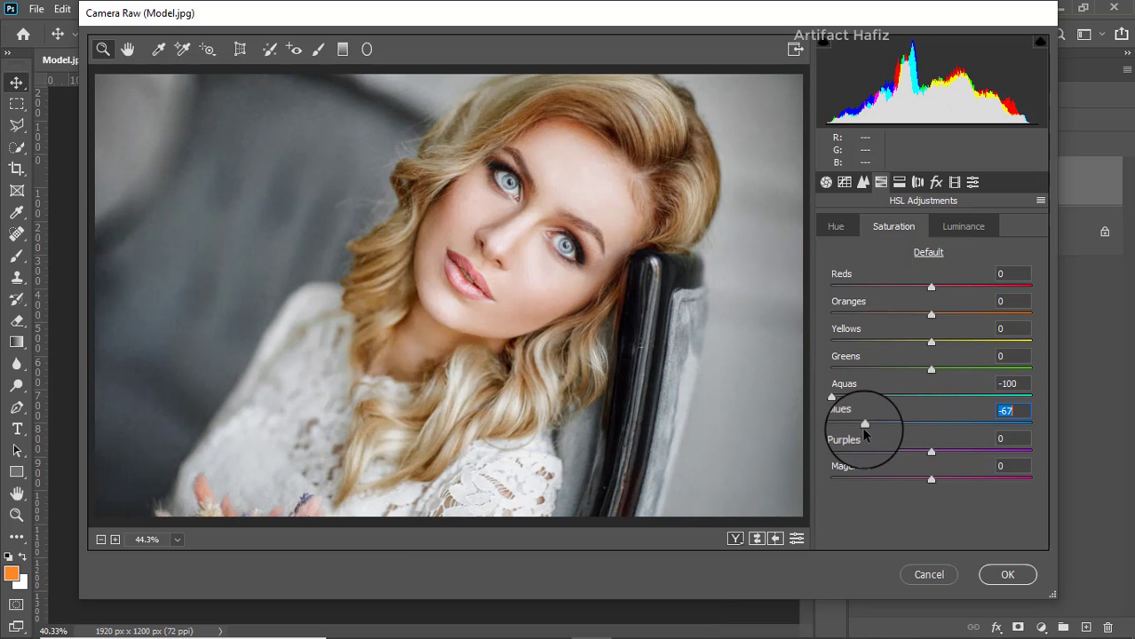
Apply the Camera Raw adjustments and add a Curves adjustment layer with slightly lowered shadows and midtones and slightly raised highlights
left_click(1007, 576)
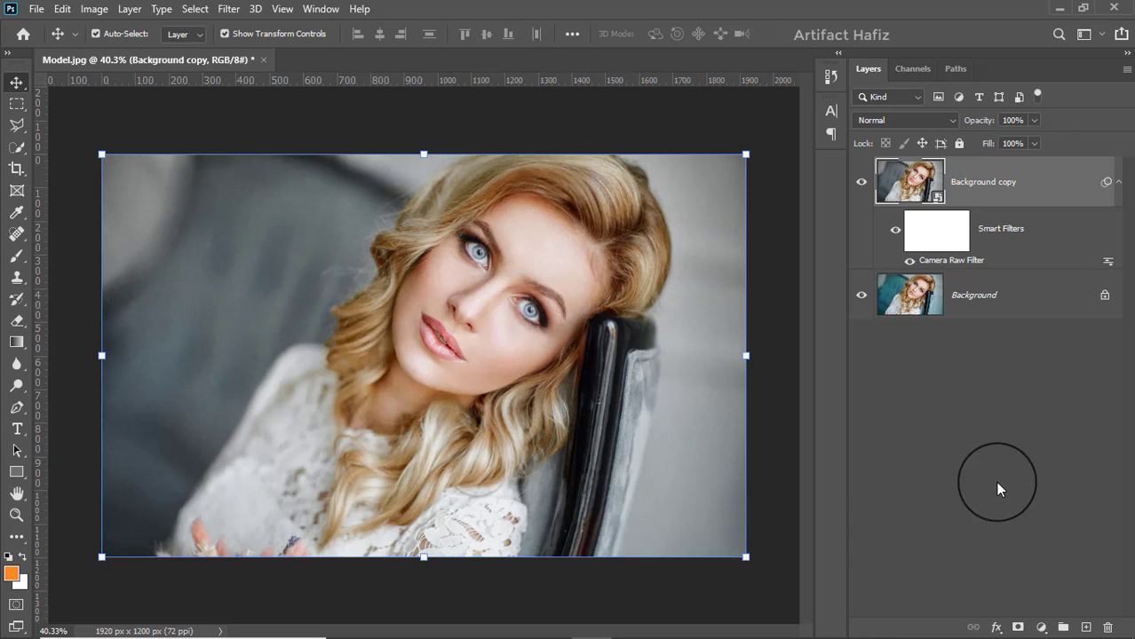
left_click(1039, 624)
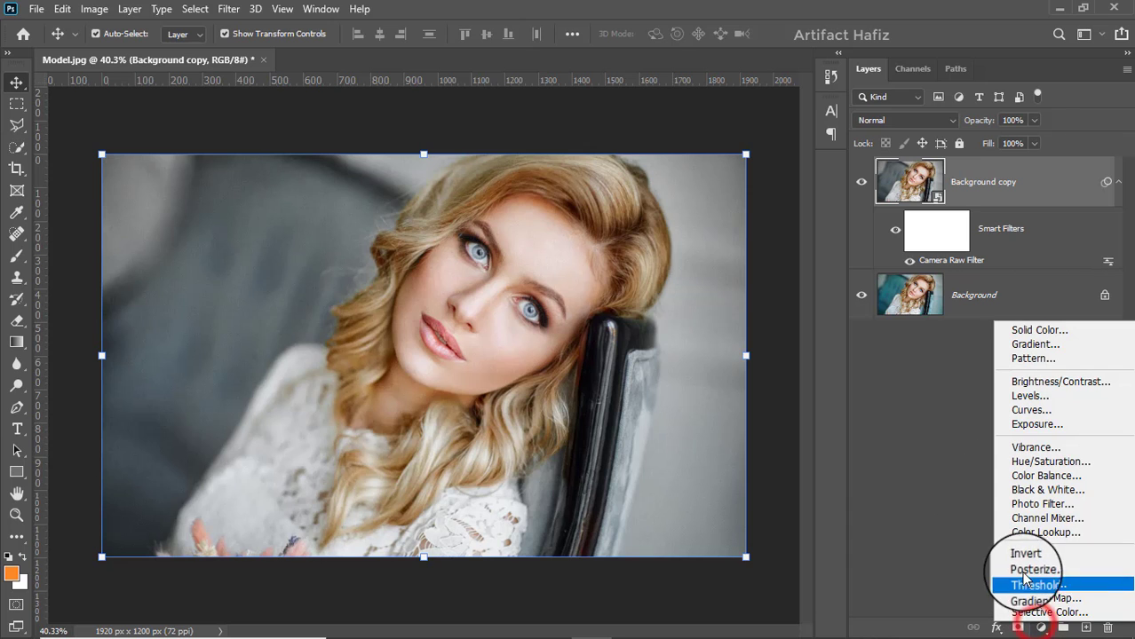
left_click(1016, 410)
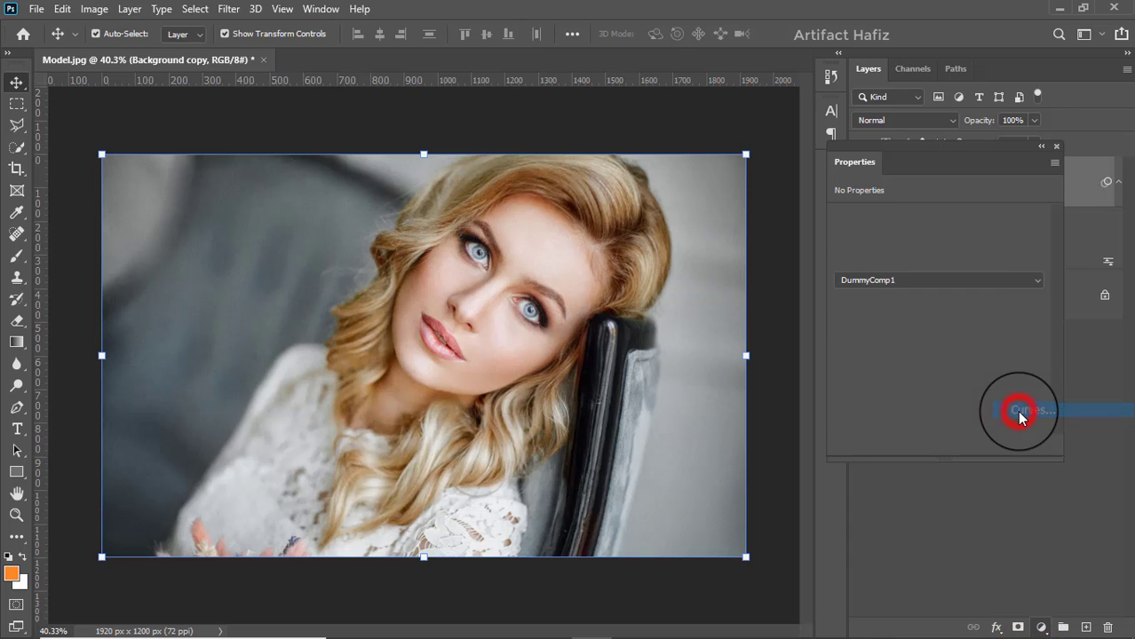
left_click_drag(910, 379, 916, 381)
left_click_drag(989, 299, 992, 298)
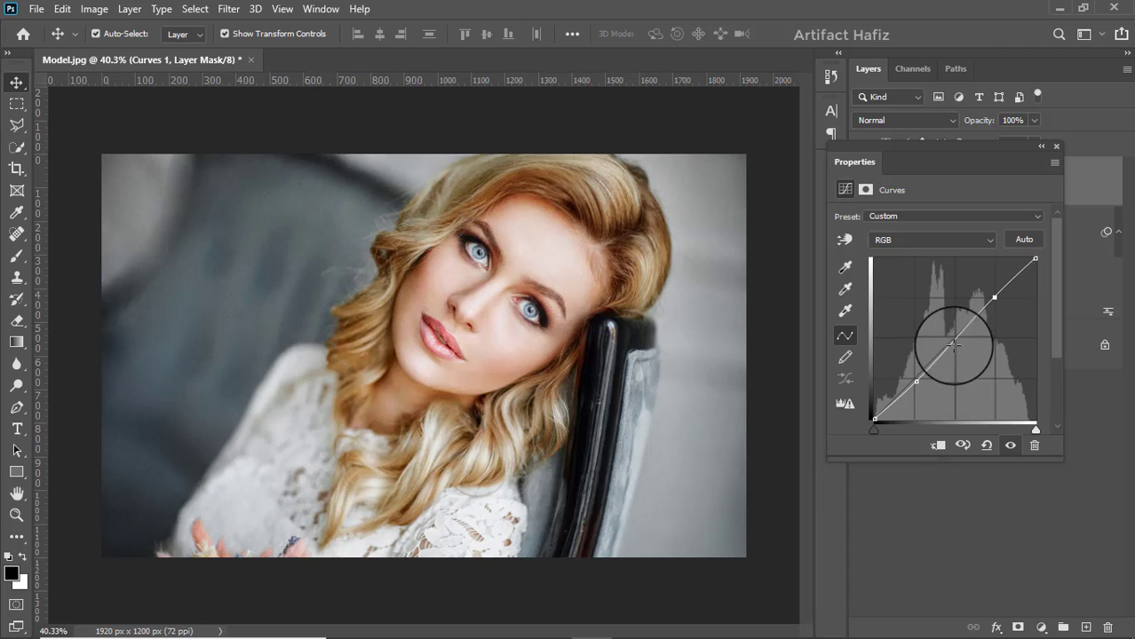
left_click_drag(955, 336, 961, 339)
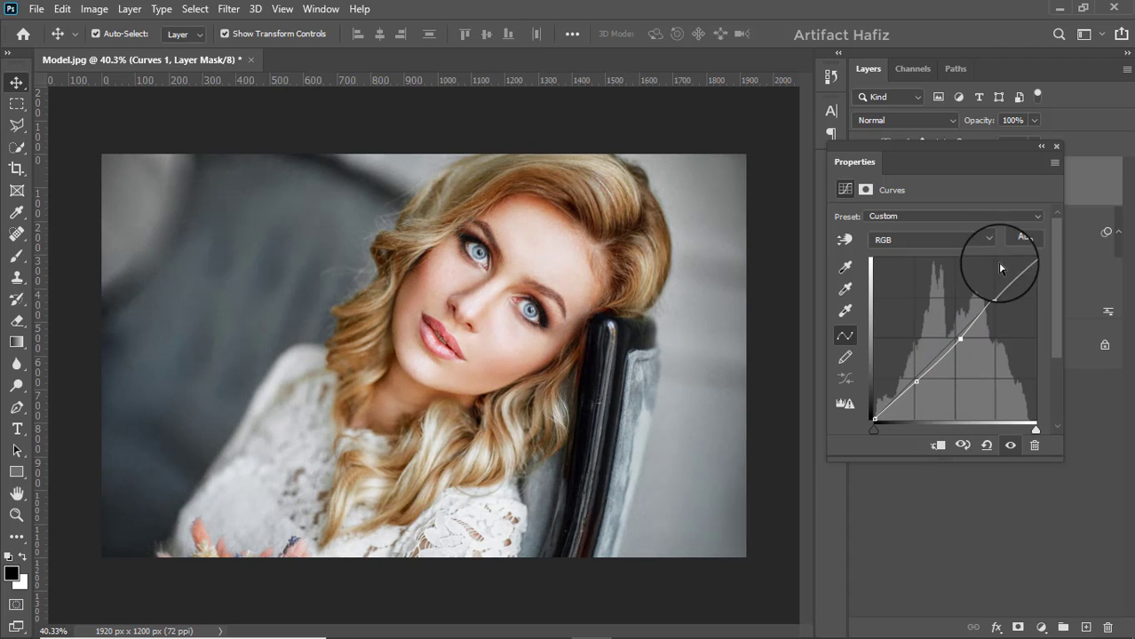
left_click(1054, 147)
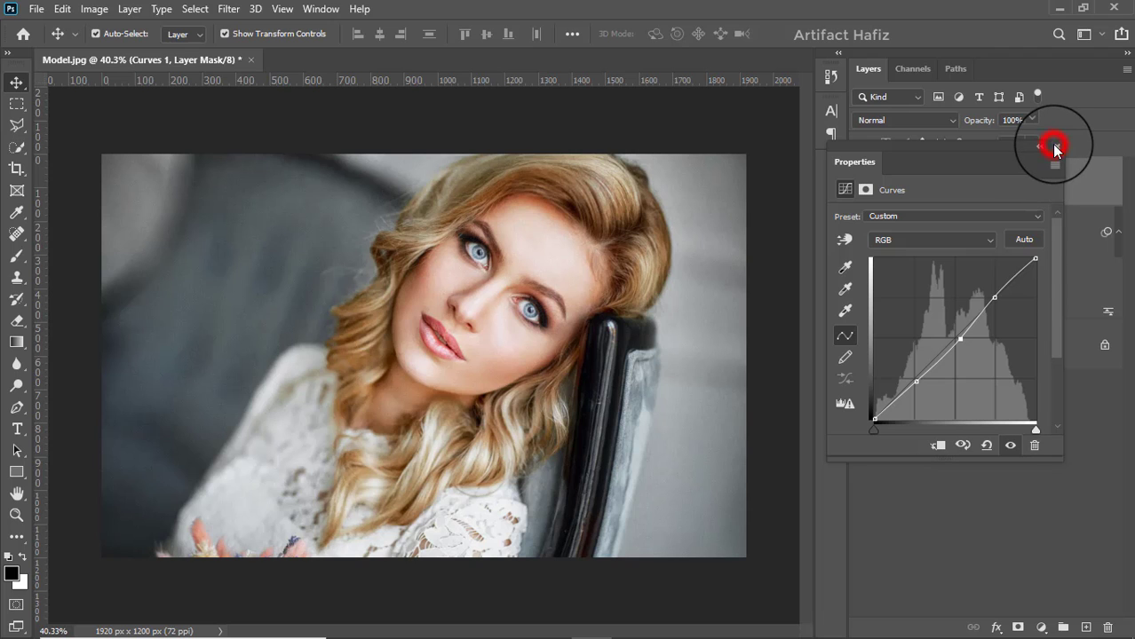
left_click(860, 184)
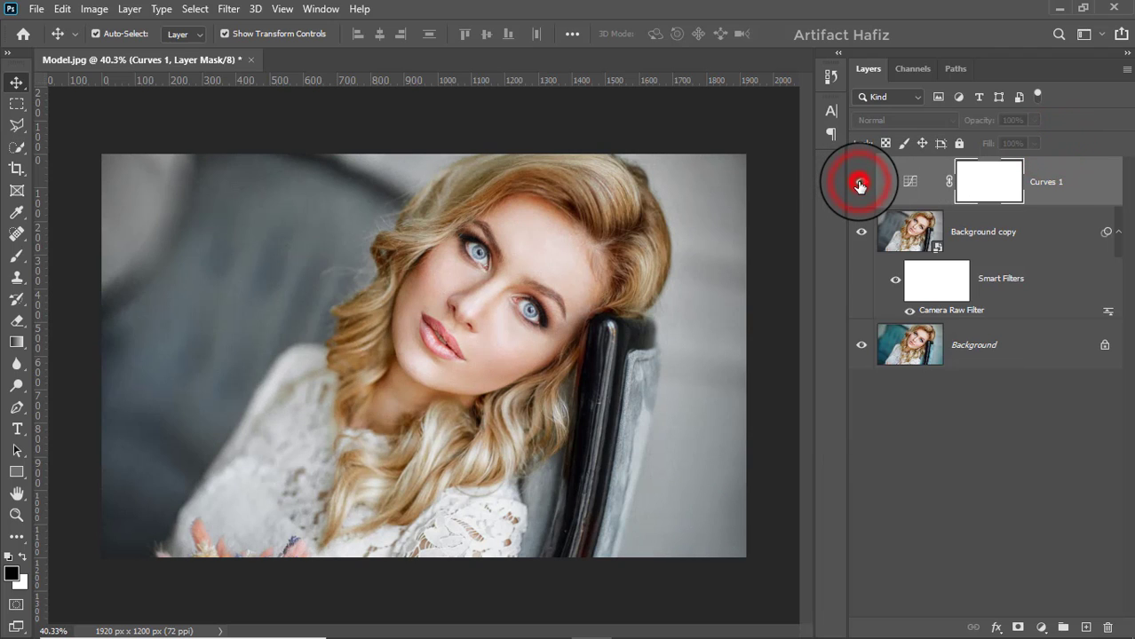
left_click(860, 184)
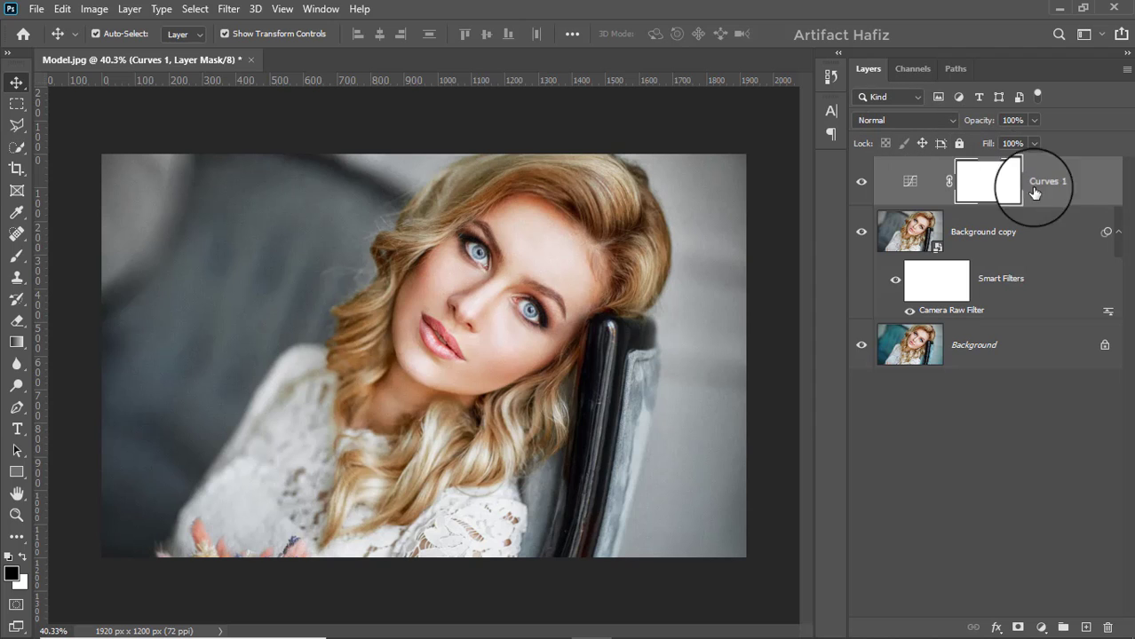
Add a Color Lookup adjustment layer above Curves 1 using the Soft_Warming.look 3DLUT and set its opacity to 51%
left_click(1061, 187)
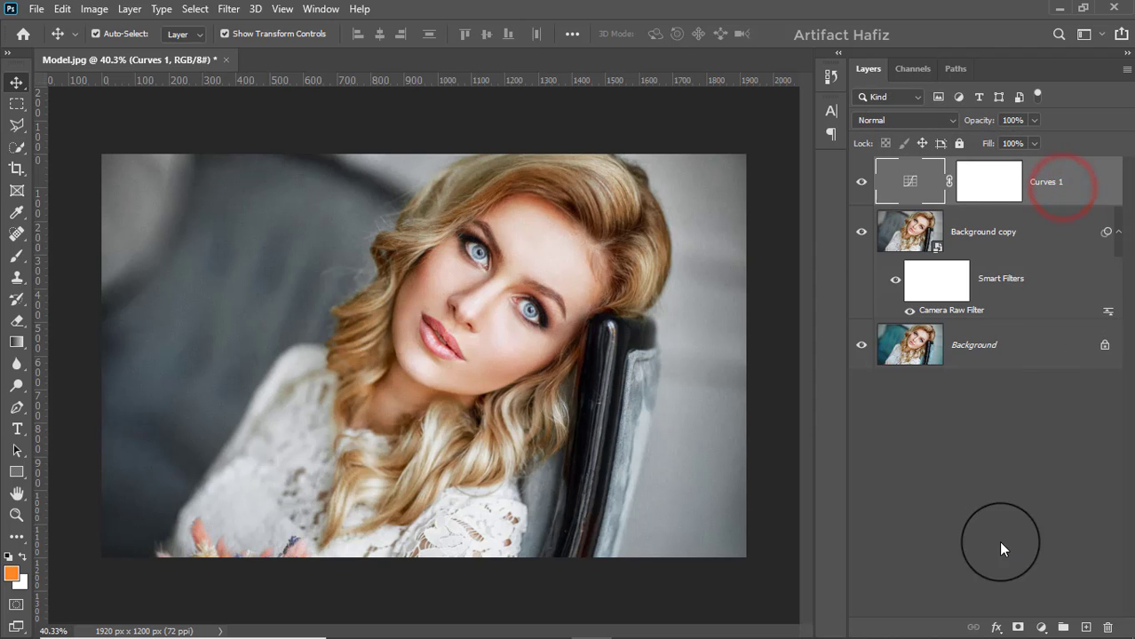
left_click(1040, 627)
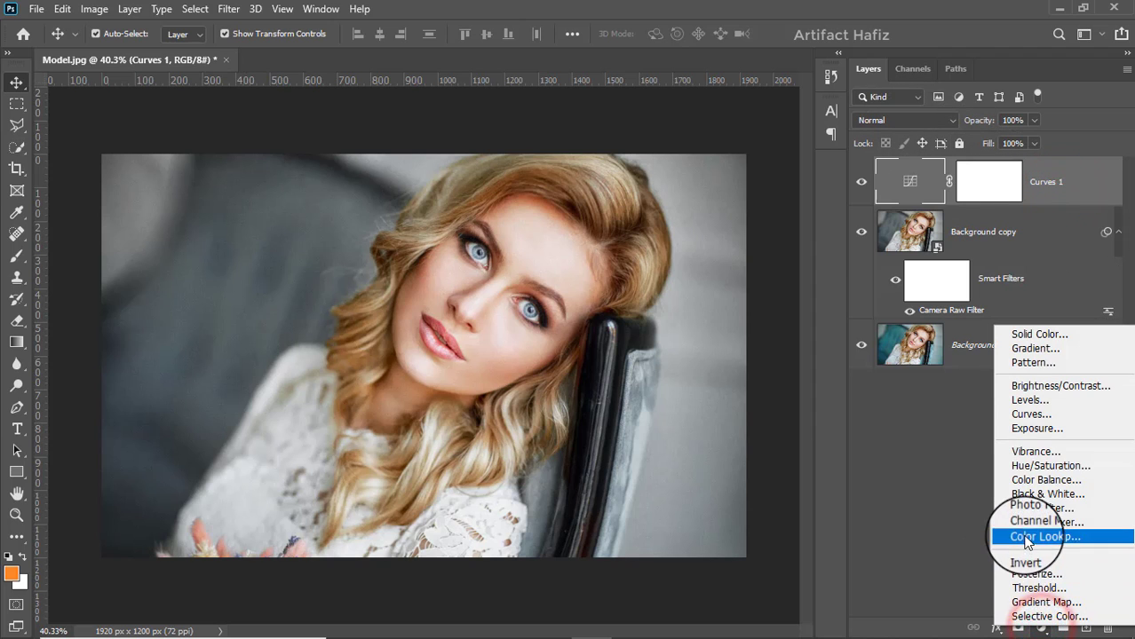
left_click(1024, 539)
left_click(907, 223)
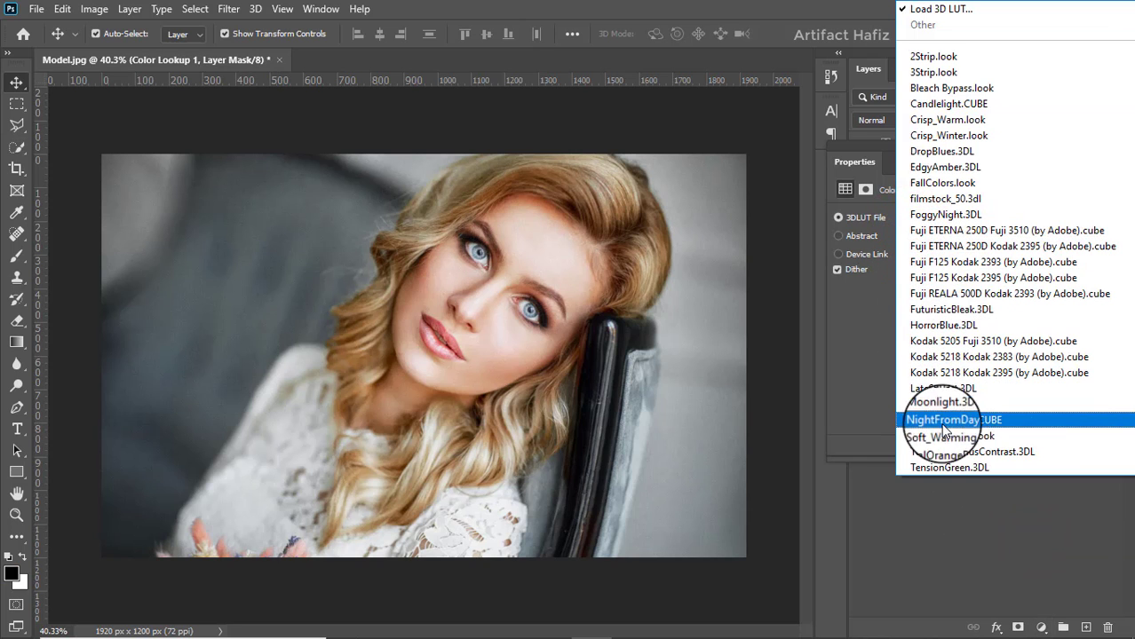
left_click(943, 436)
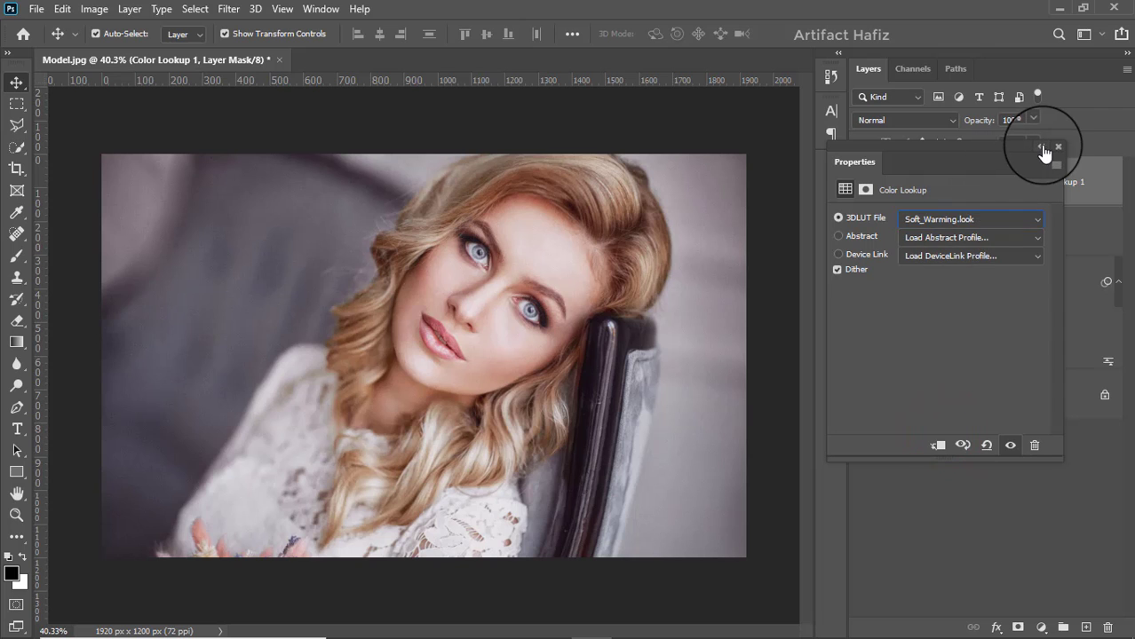
left_click(1057, 146)
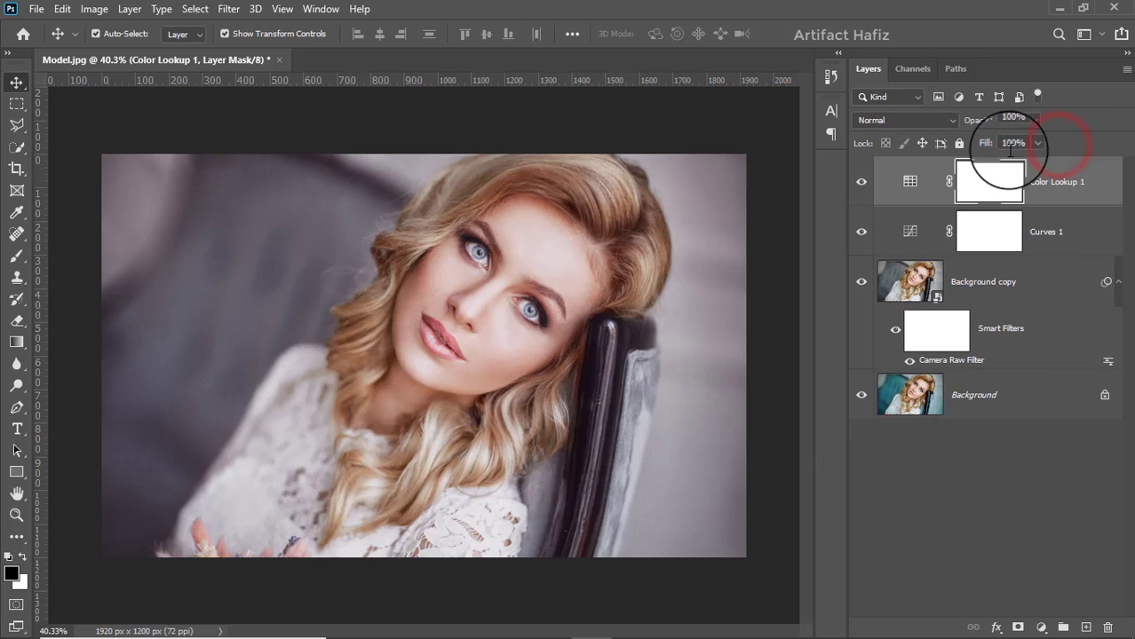
left_click(861, 184)
left_click(861, 184)
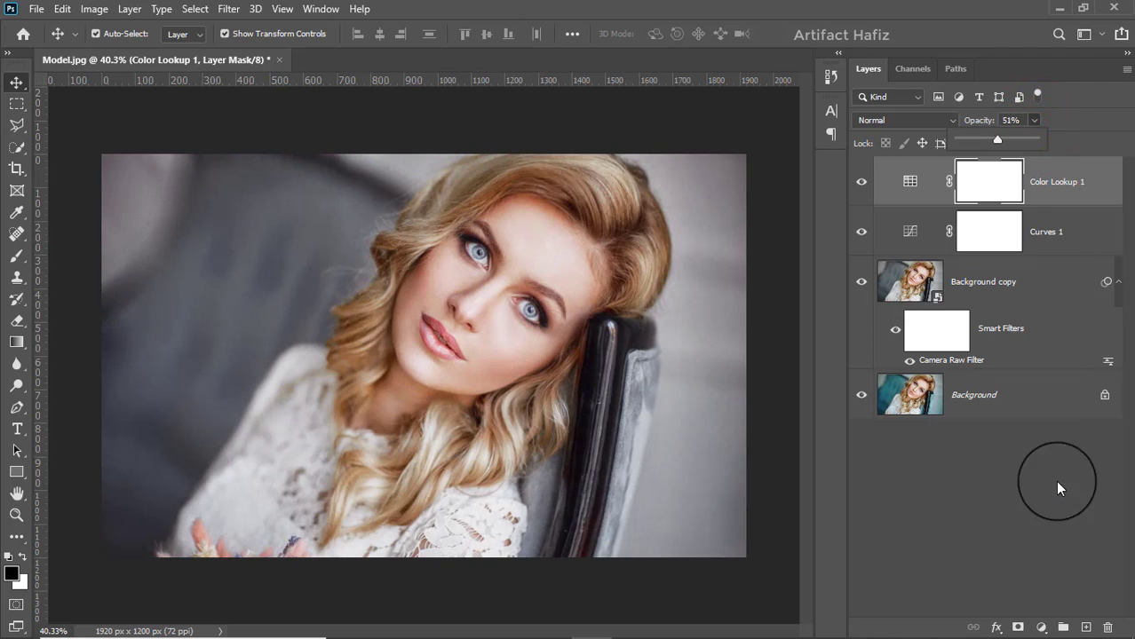
Add a second Color Lookup adjustment layer using the Fuji F125 Kodak 2395 (by Adobe).cube 3DLUT
left_click(1040, 625)
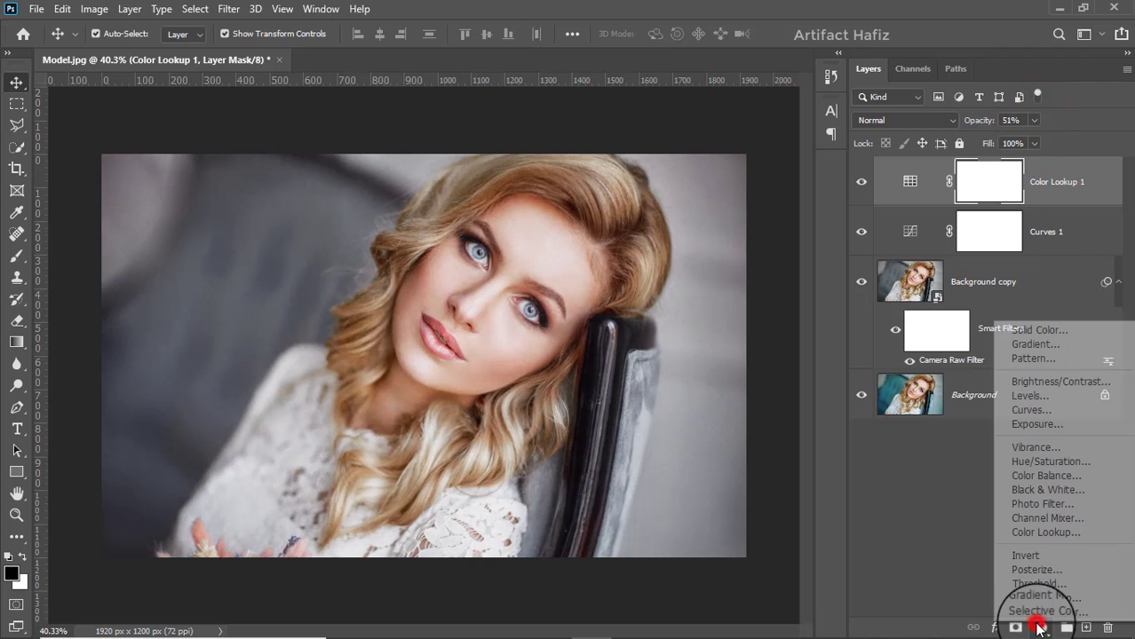
left_click(1030, 534)
left_click(924, 220)
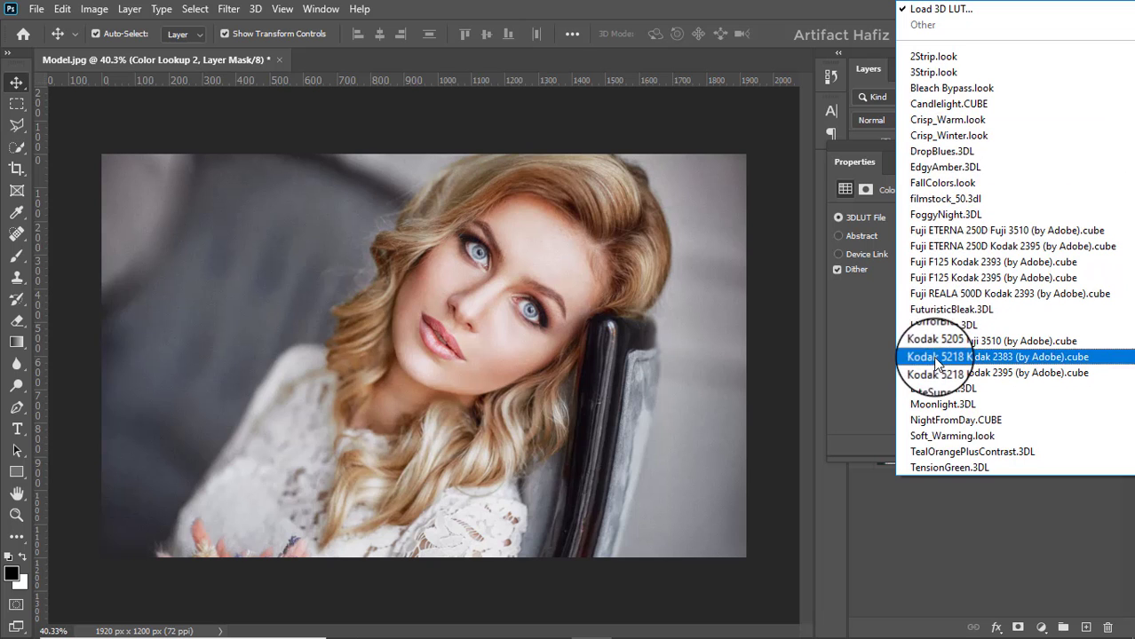
left_click(929, 281)
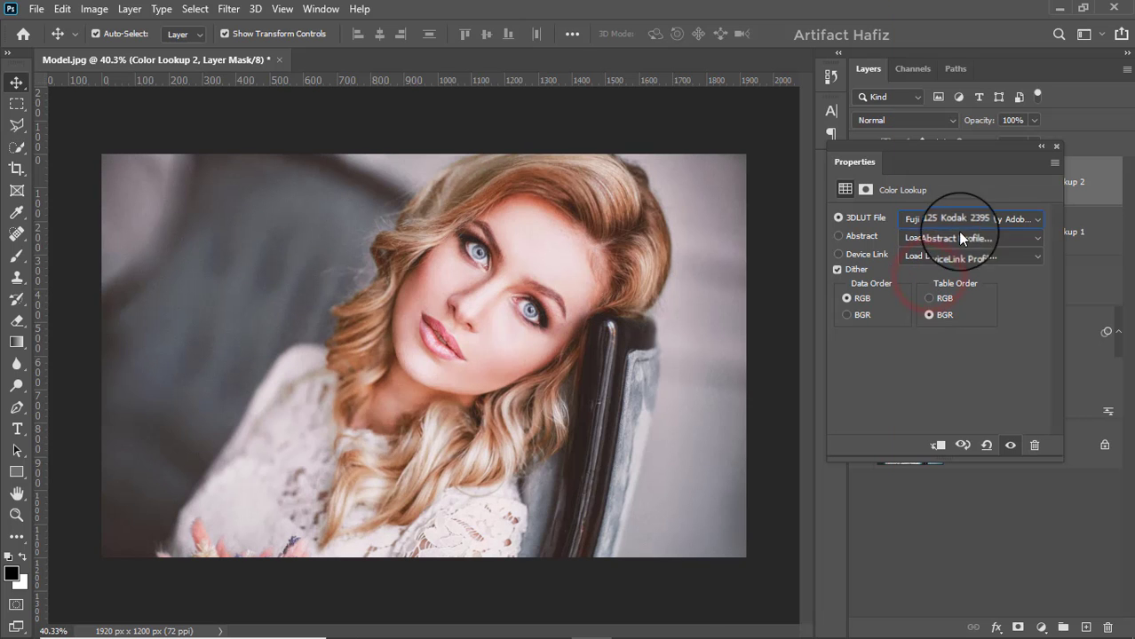
left_click(1057, 149)
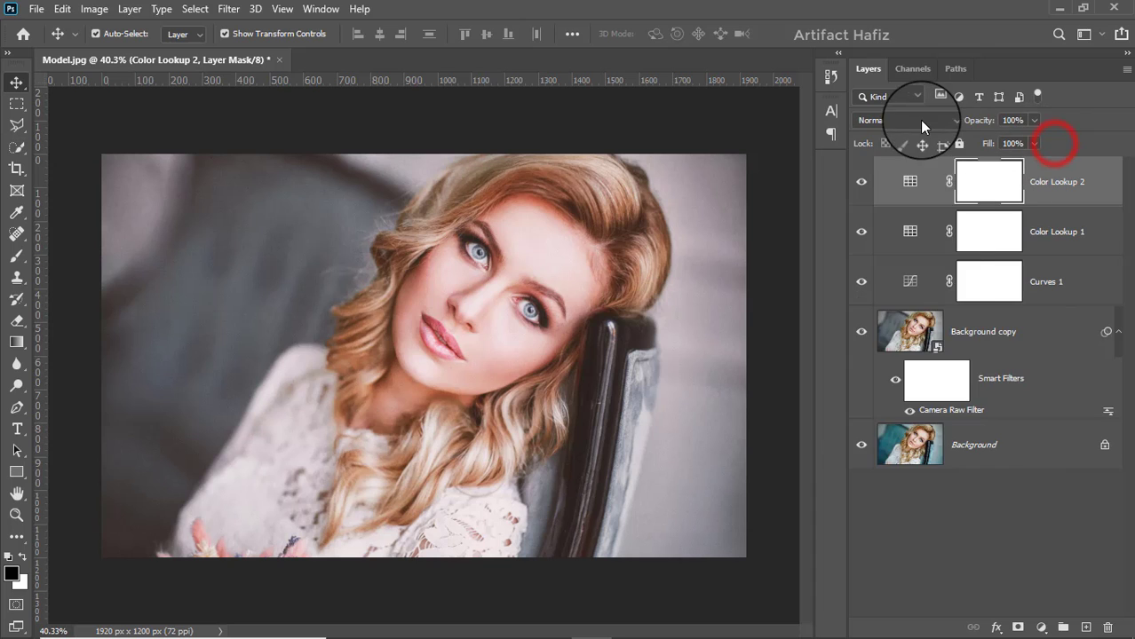
Set the second Color Lookup layer's blend mode to Luminosity and its opacity to 11%
left_click(918, 120)
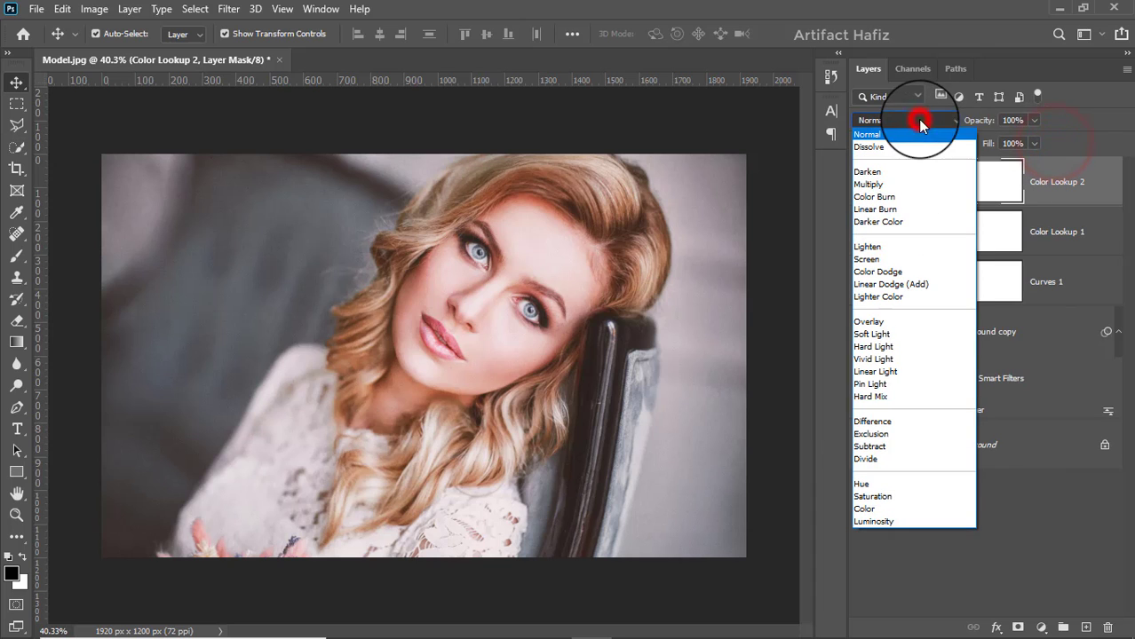
left_click(873, 521)
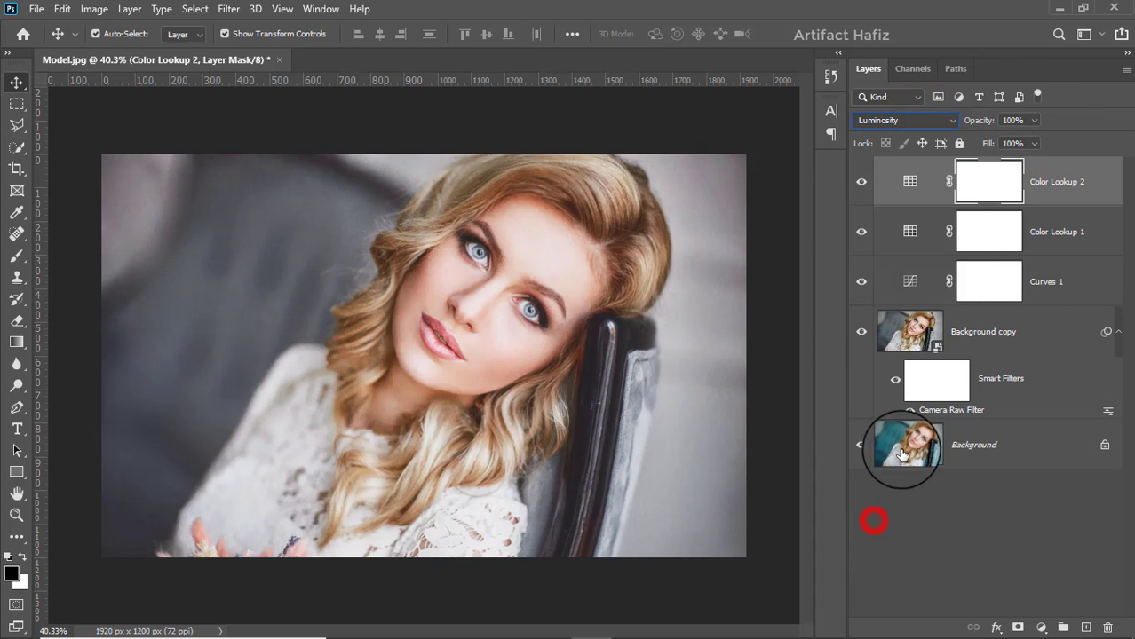
left_click(1033, 120)
left_click_drag(1029, 141, 968, 163)
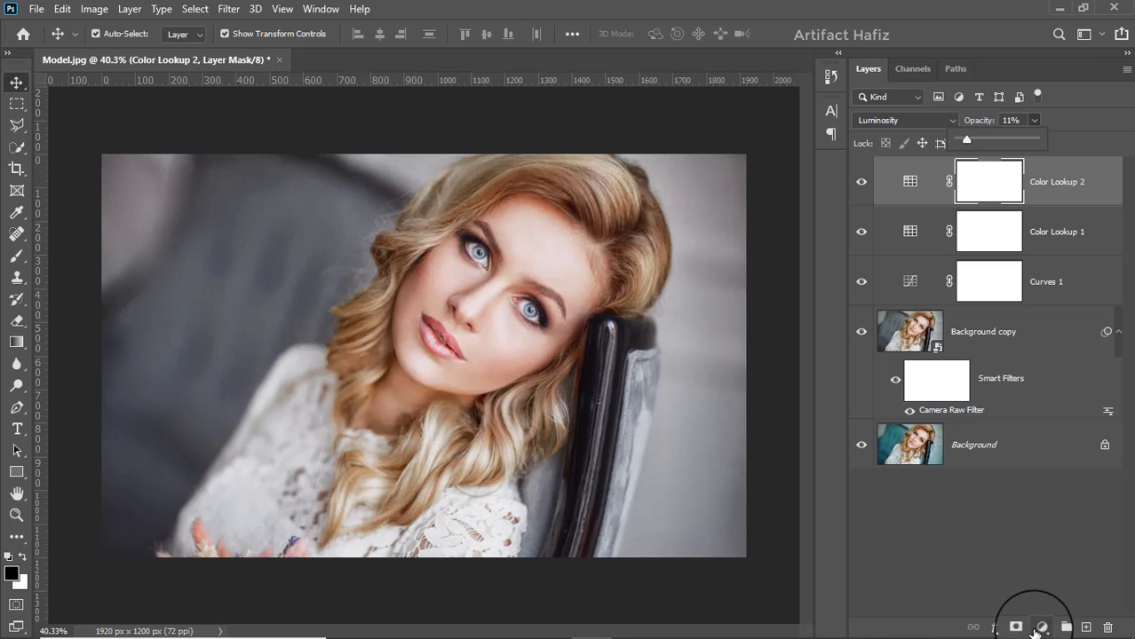
Add a Levels adjustment layer on top and raise its shadow input level slightly, keeping the highlight input at 255
left_click(1037, 627)
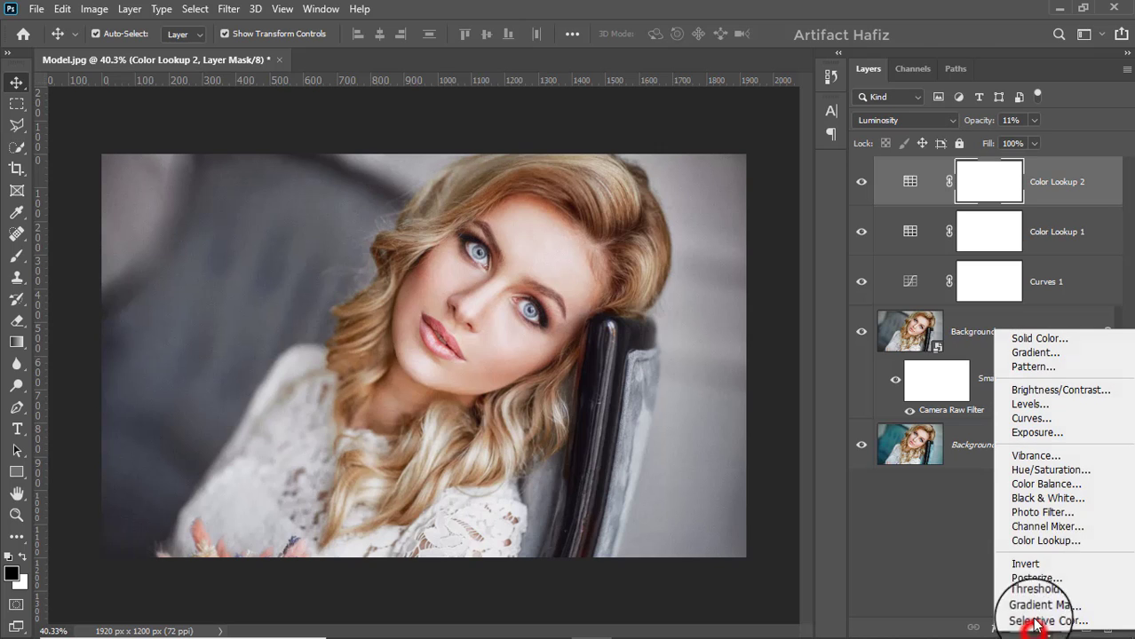
left_click(1030, 402)
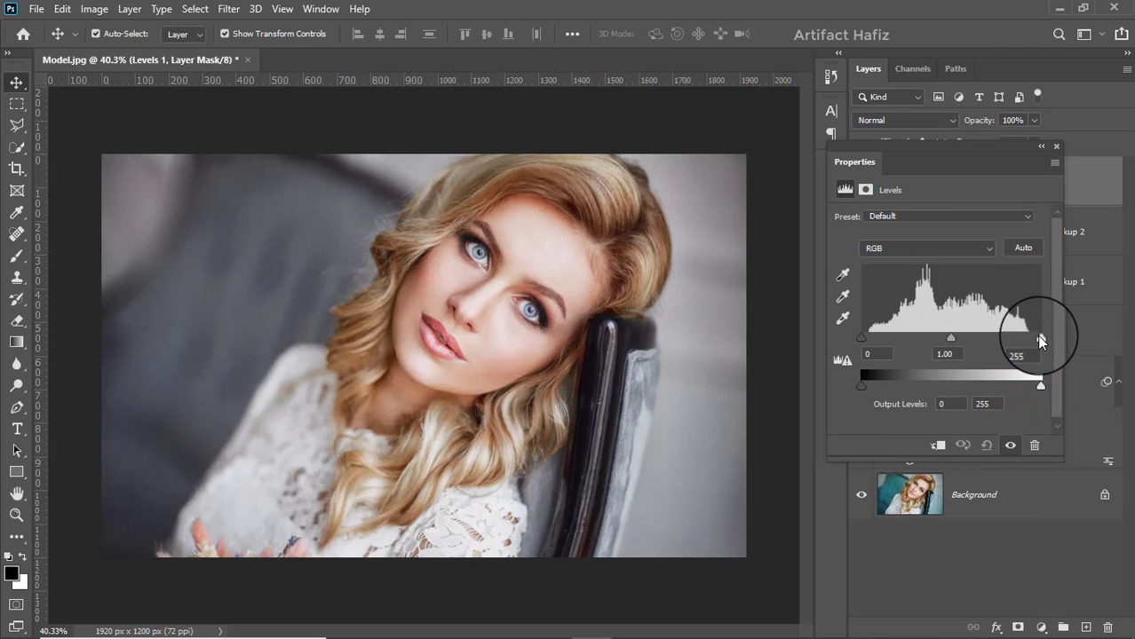
mouse_move(1038, 338)
left_mouse_down()
mouse_move(1029, 333)
mouse_move(1041, 338)
left_mouse_up()
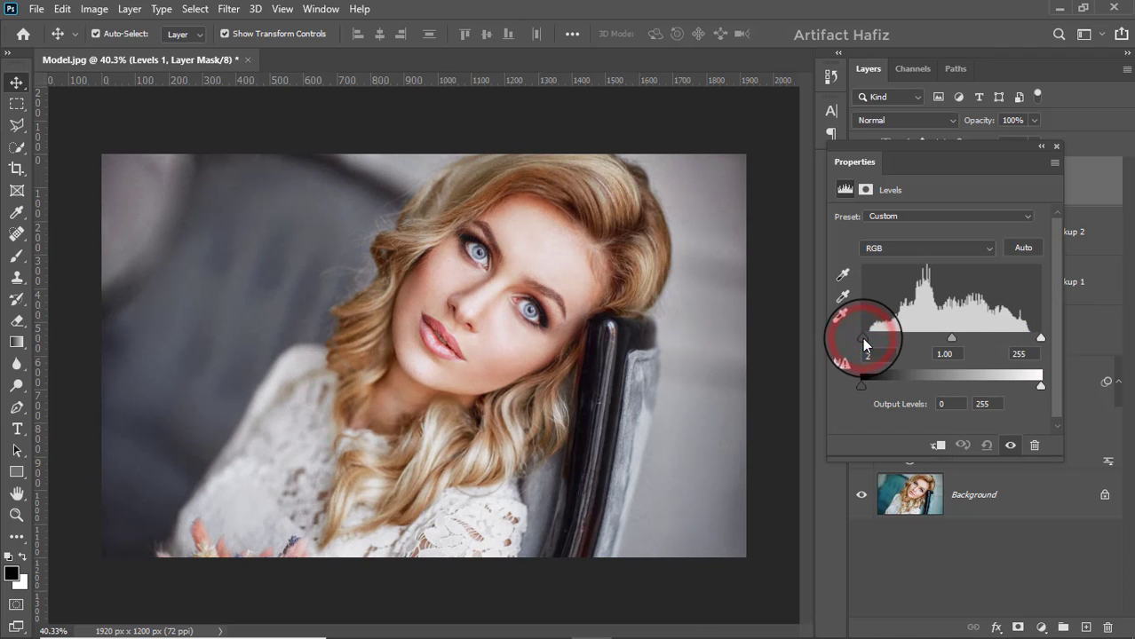
left_click(1055, 144)
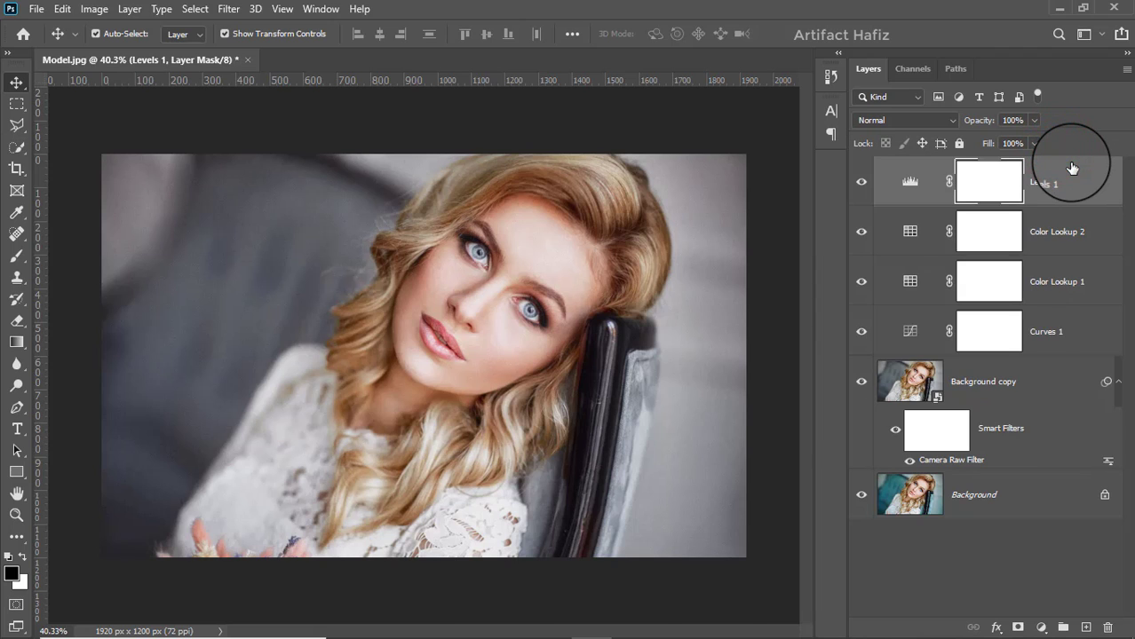
Stamp all visible layers into a new layer on top and convert it for Smart Filters
key("ctrl+alt+shift+e")
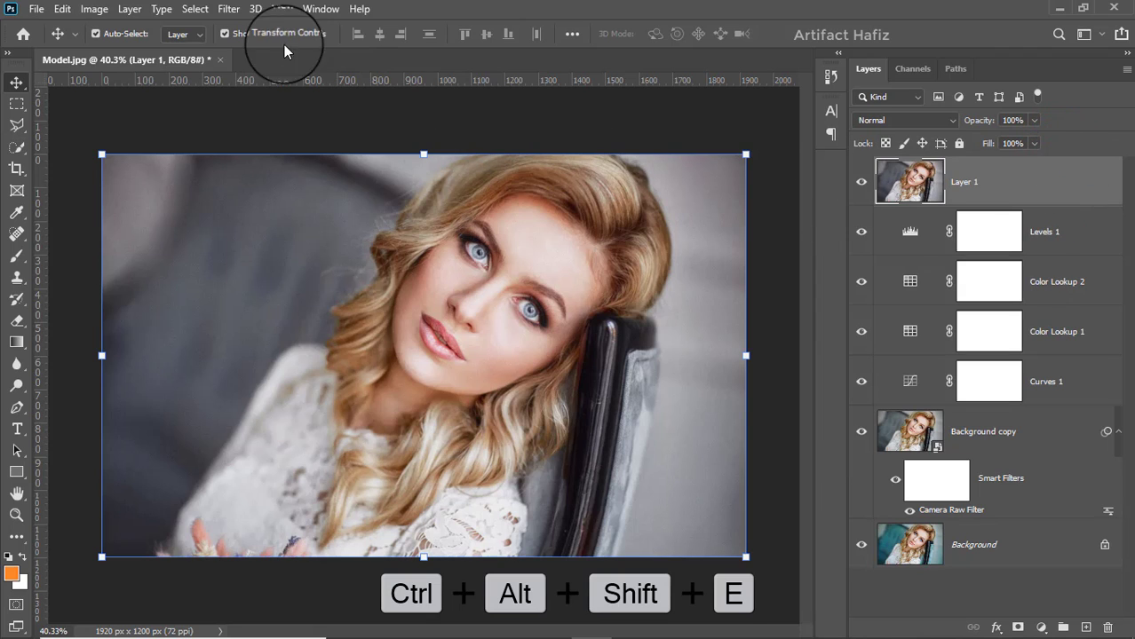
left_click(229, 9)
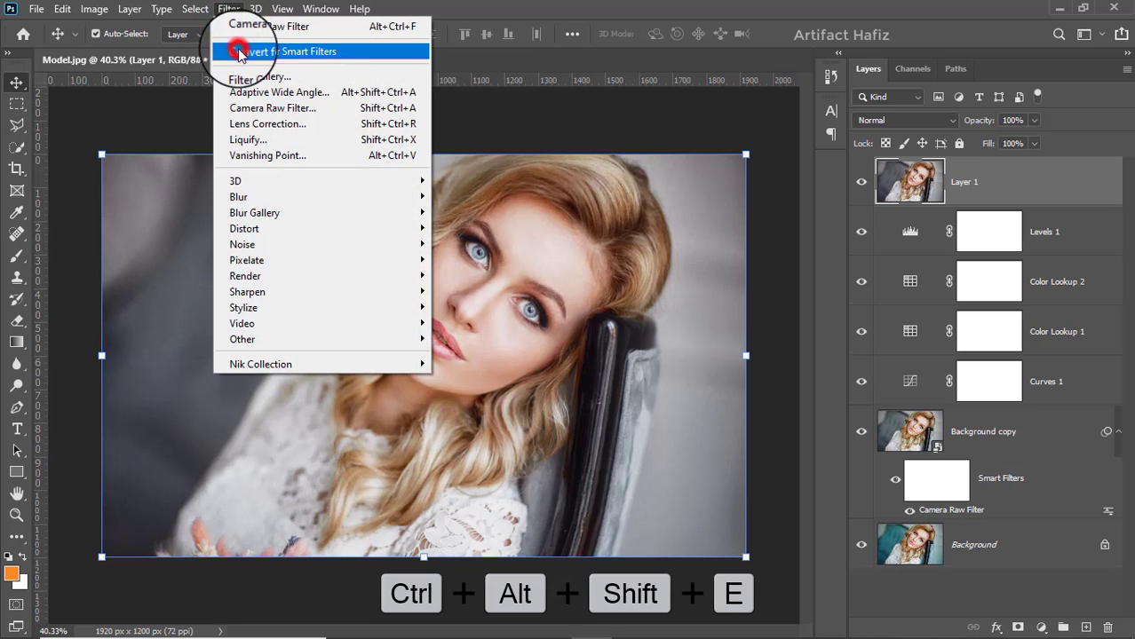
left_click(240, 51)
Open the Camera Raw Filter on the stamped layer and set Exposure -0.15, Highlights -3, Shadows +19, Whites +5 and Blacks -4
left_click(232, 11)
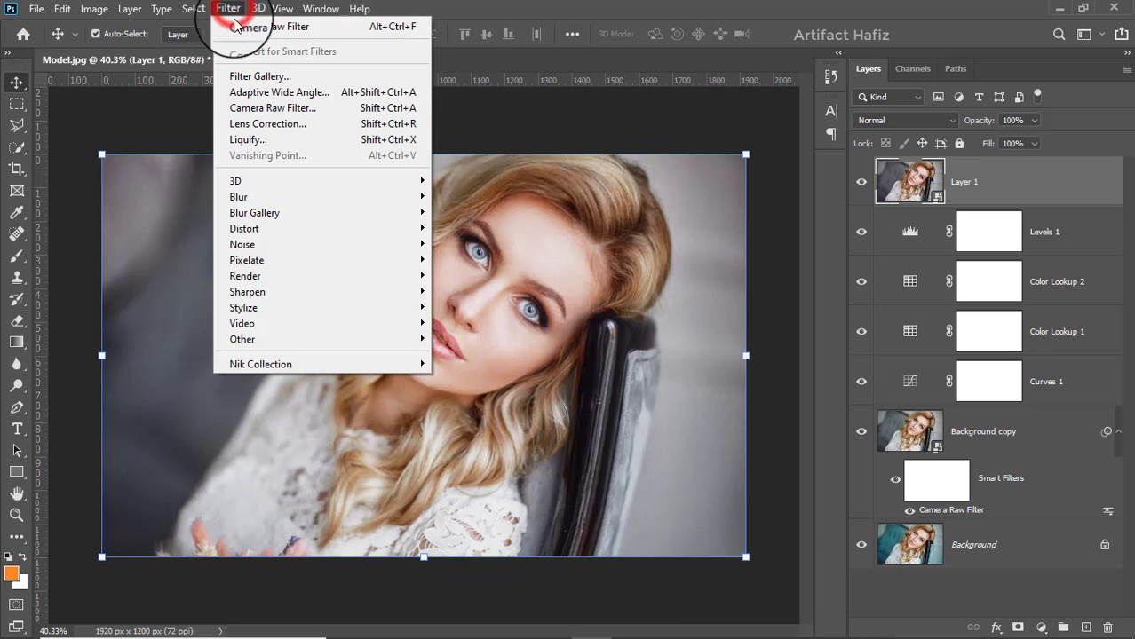
left_click(252, 108)
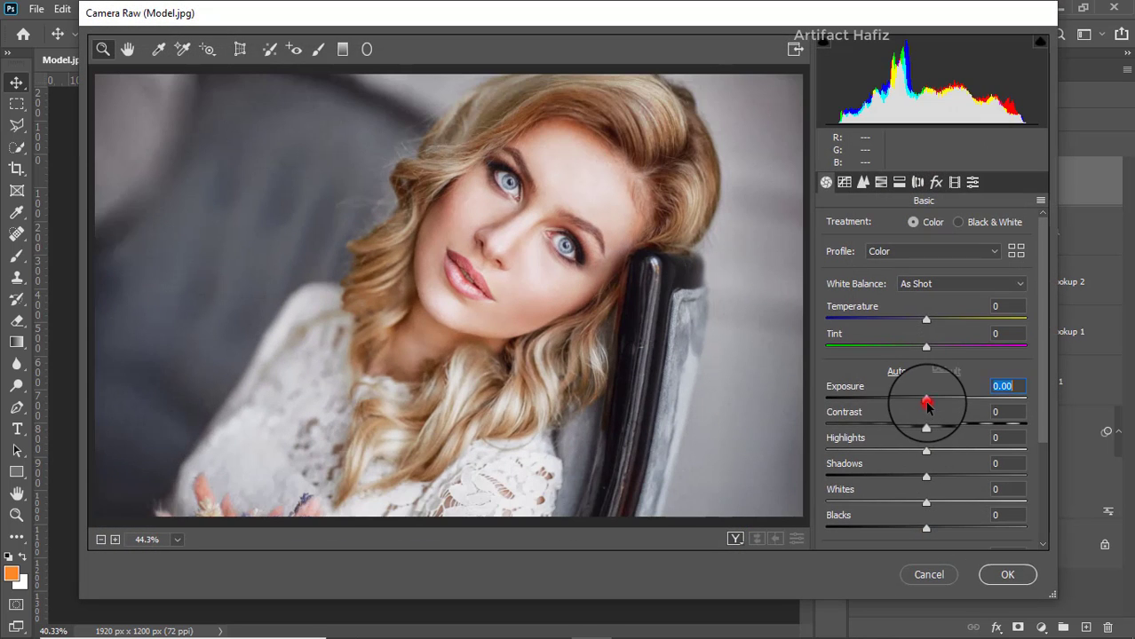
left_click_drag(926, 403, 922, 400)
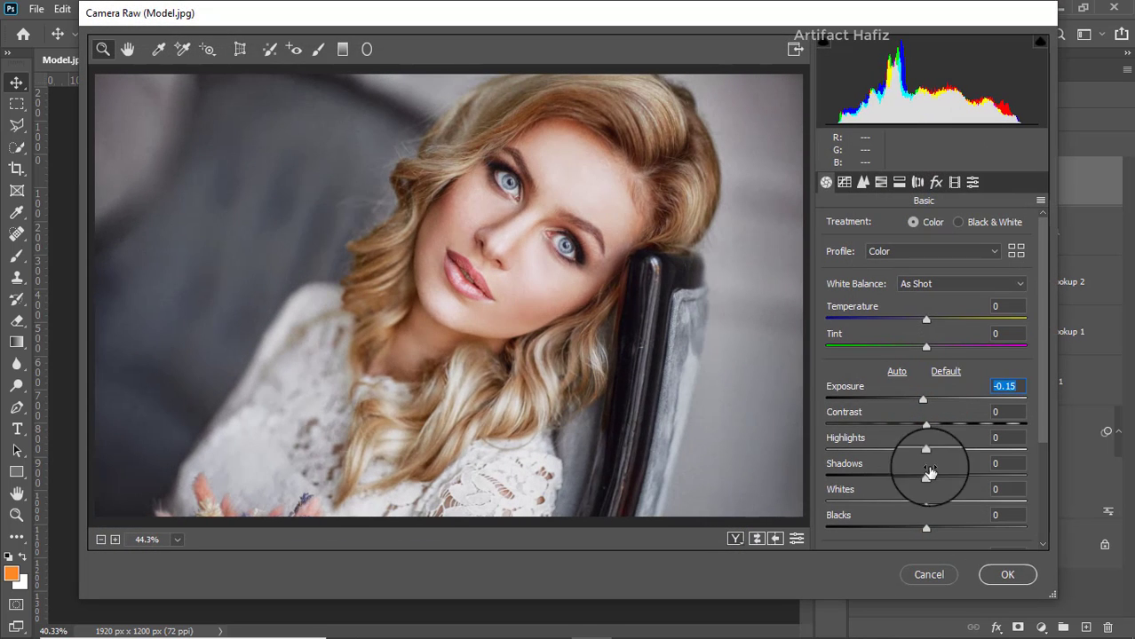
left_click_drag(926, 503, 931, 502)
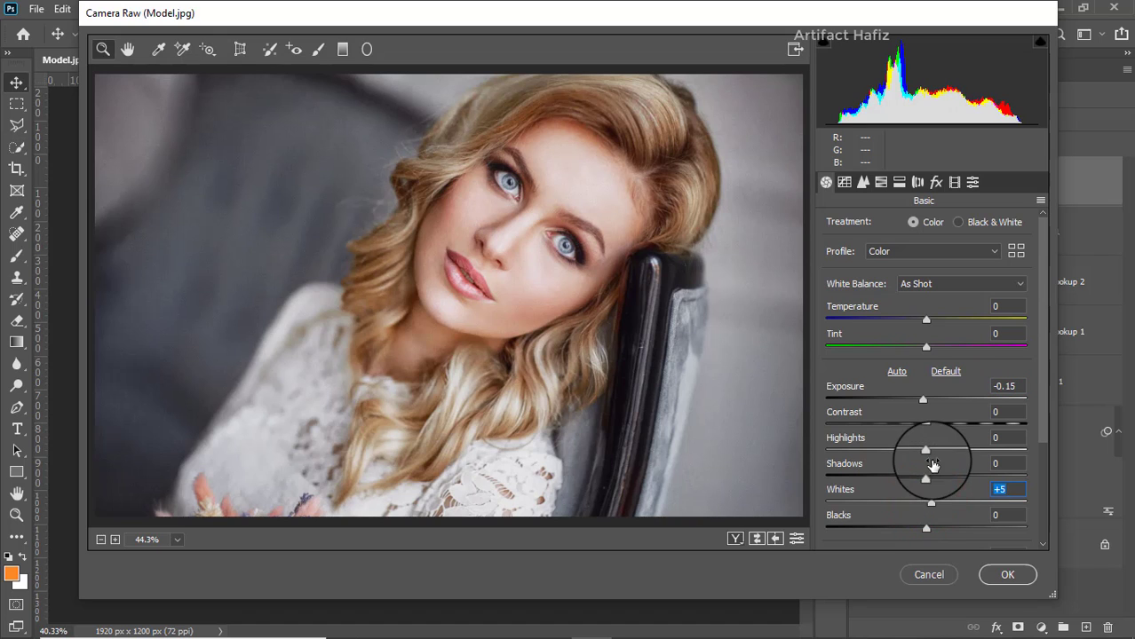
left_click_drag(926, 451, 945, 479)
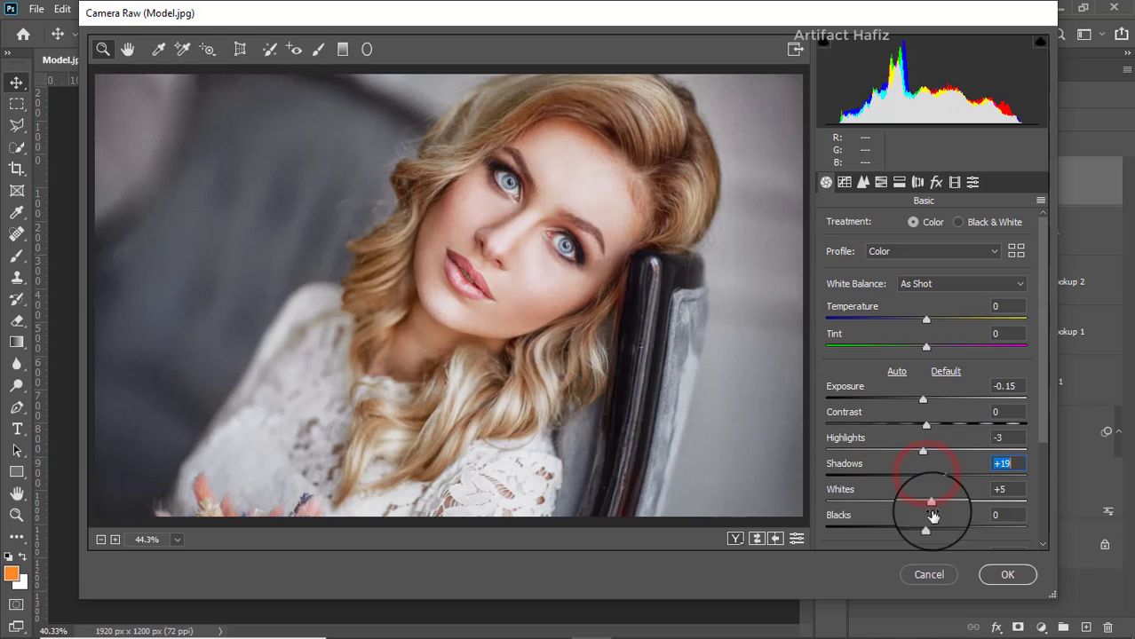
left_click_drag(925, 528, 922, 529)
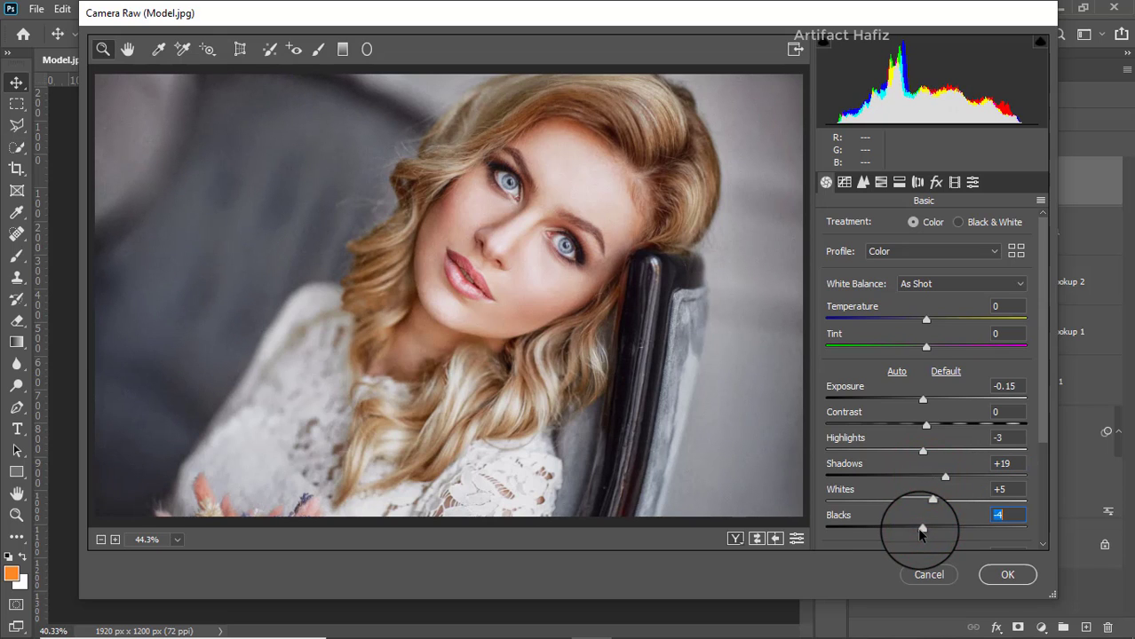
Set Texture to -3, Clarity to +1 and Dehaze to -4 in the Camera Raw basic adjustments
scroll(990, 424, "down", 3)
scroll(999, 428, "down", 1)
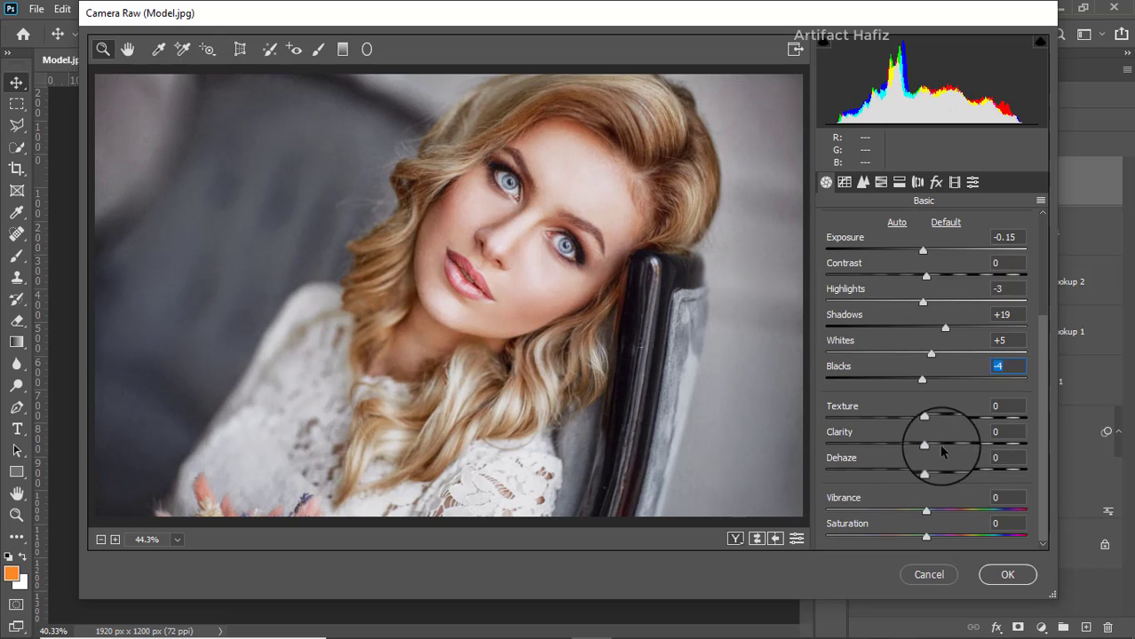
left_click_drag(927, 427, 919, 476)
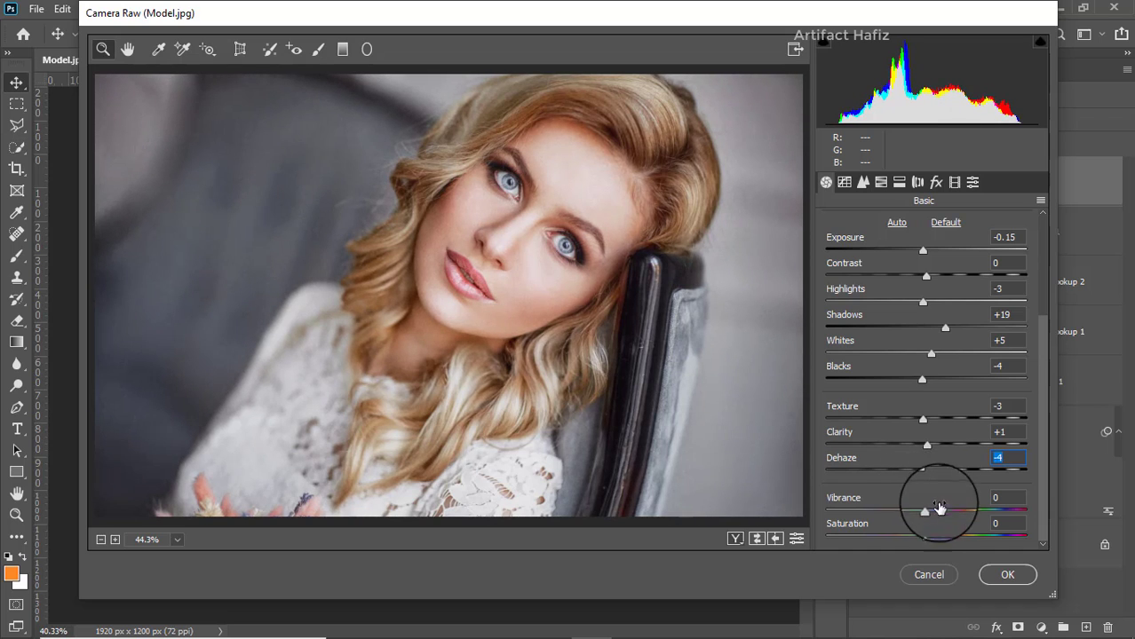
Set Vibrance to -6 and adjust the RGB point curve with its white point at input 244 and a midtone point at input 172, output 171
mouse_move(927, 513)
left_mouse_down()
mouse_move(942, 519)
mouse_move(919, 522)
left_mouse_up()
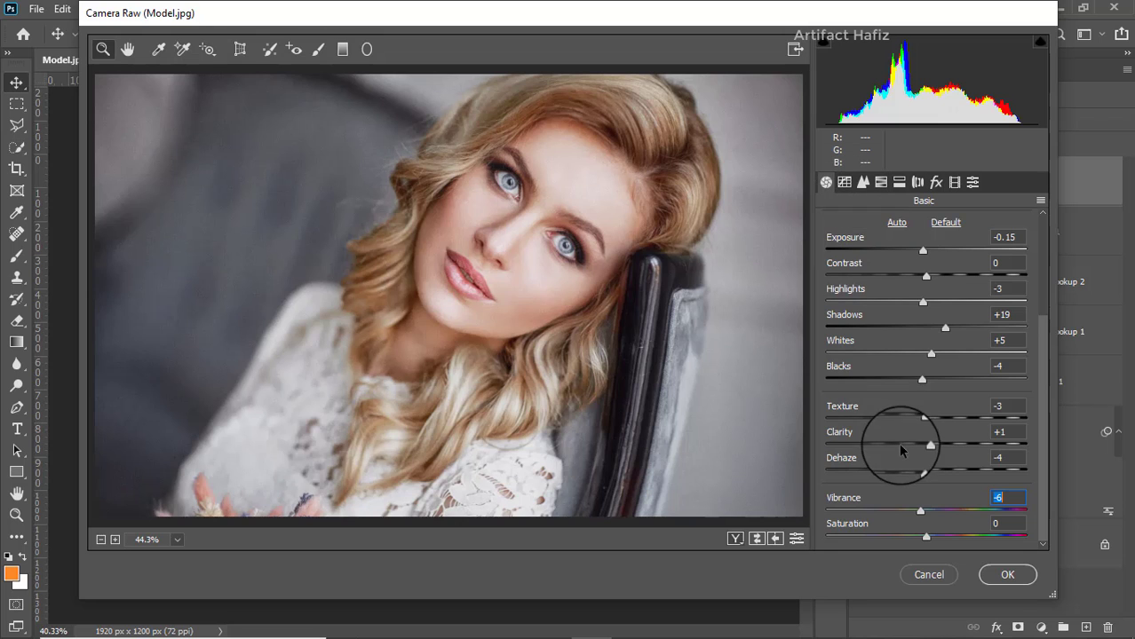
left_click(844, 182)
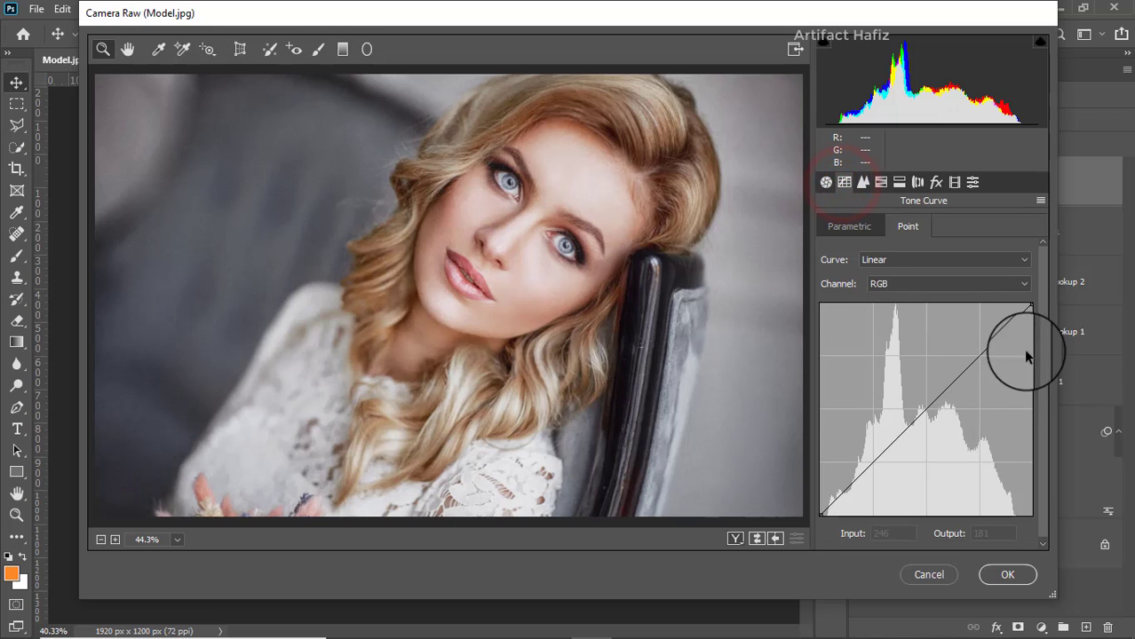
mouse_move(1027, 310)
left_mouse_down()
mouse_move(1012, 287)
mouse_move(1021, 290)
left_mouse_up()
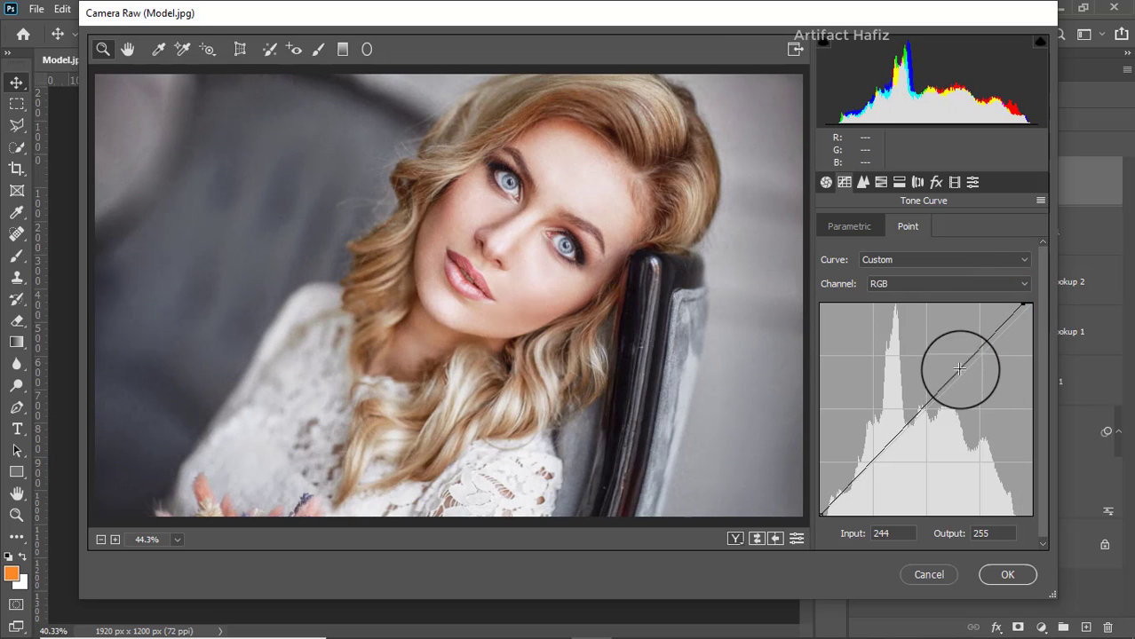
left_click_drag(963, 371, 963, 371)
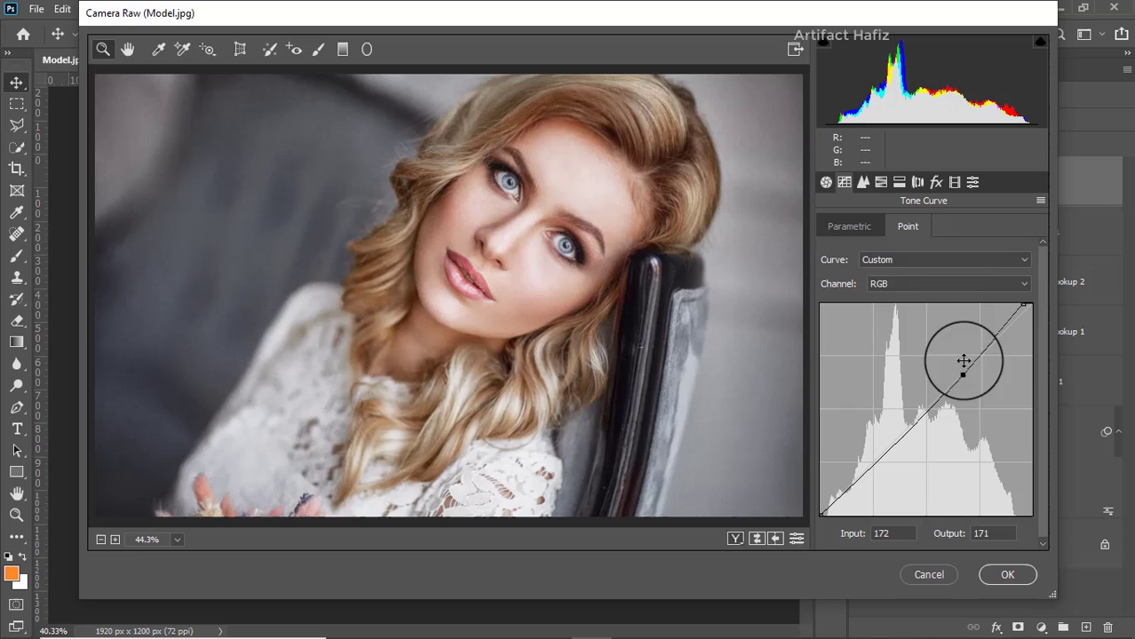
Move the point curve's white point to input 241 in the Red and Green channels and input 247 in Blue, keeping output 255
left_click(903, 286)
left_click(899, 302)
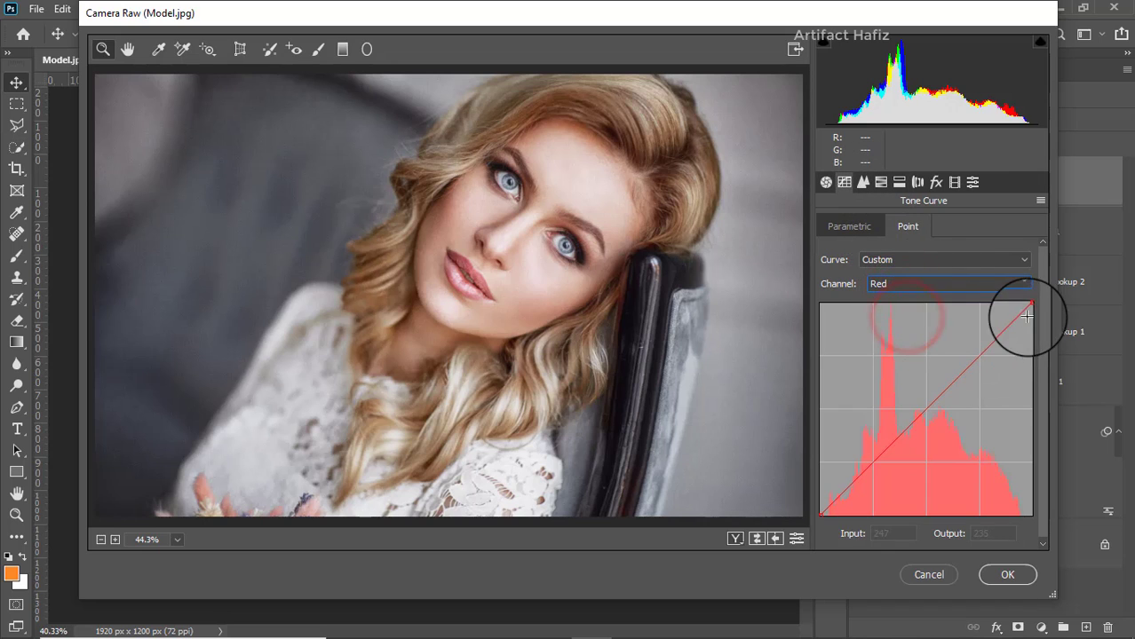
left_click_drag(1030, 307, 1016, 297)
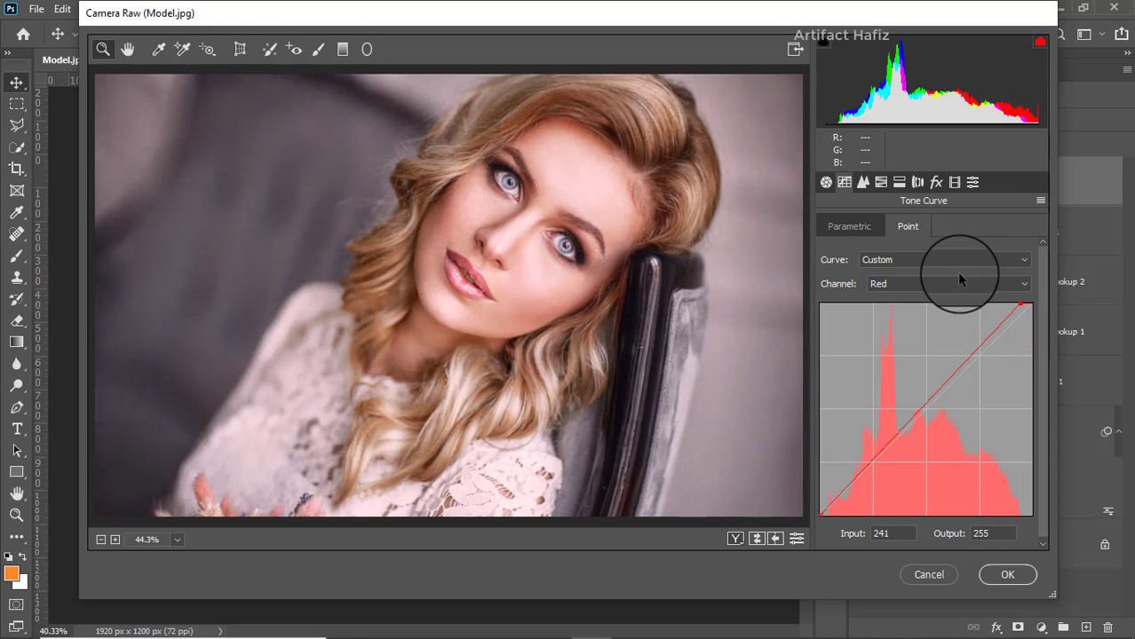
left_click(931, 286)
left_click(927, 322)
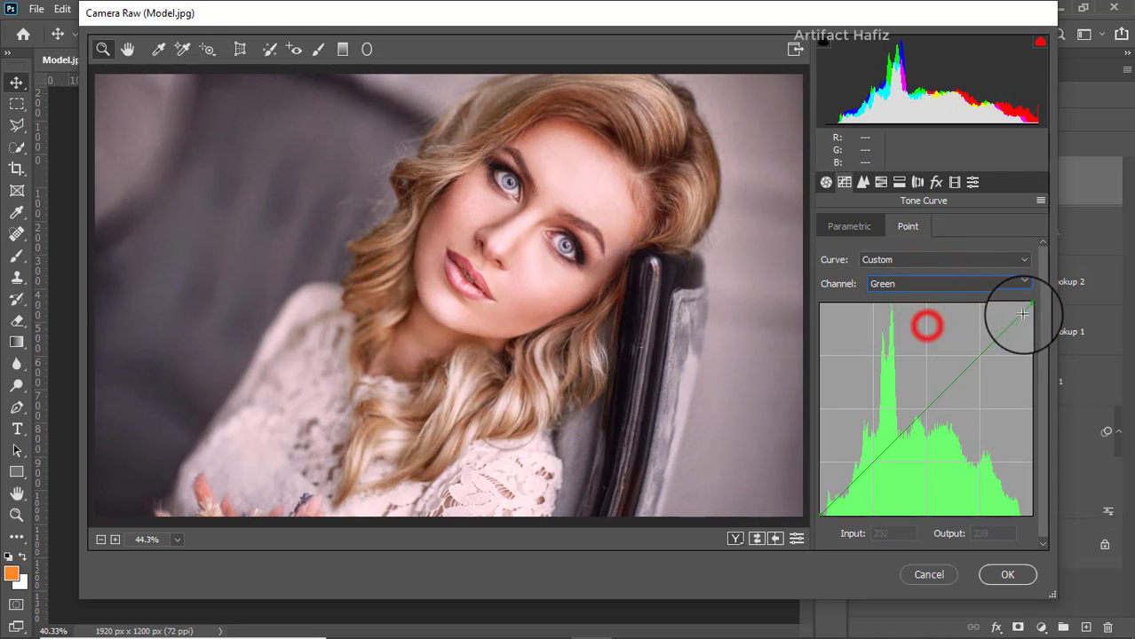
left_click_drag(1031, 304, 1021, 287)
left_click(946, 283)
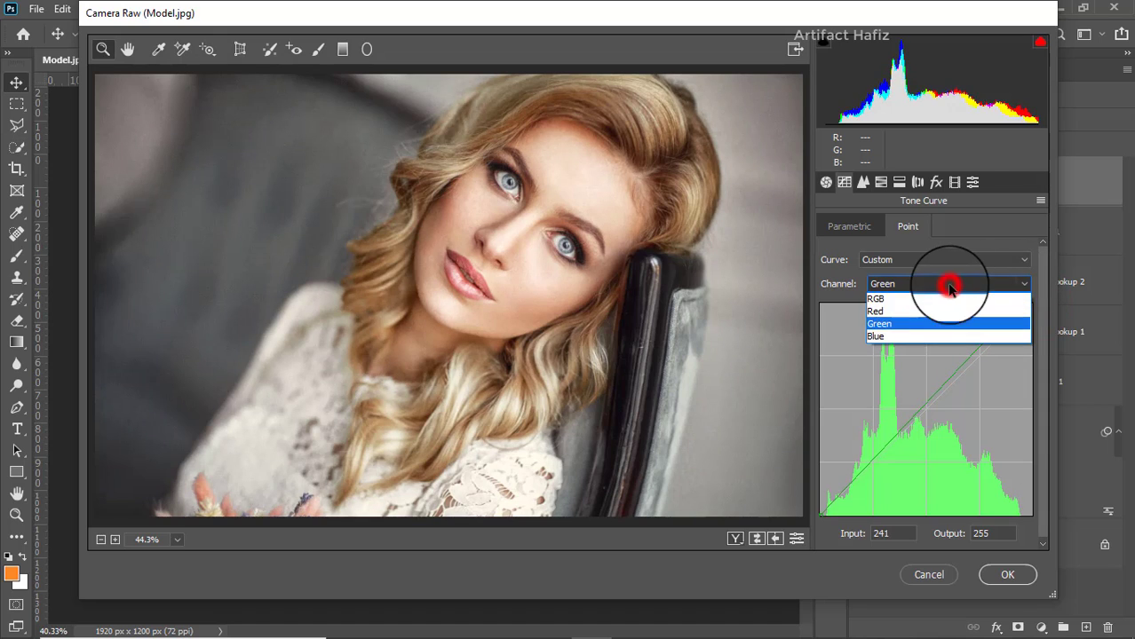
left_click(946, 336)
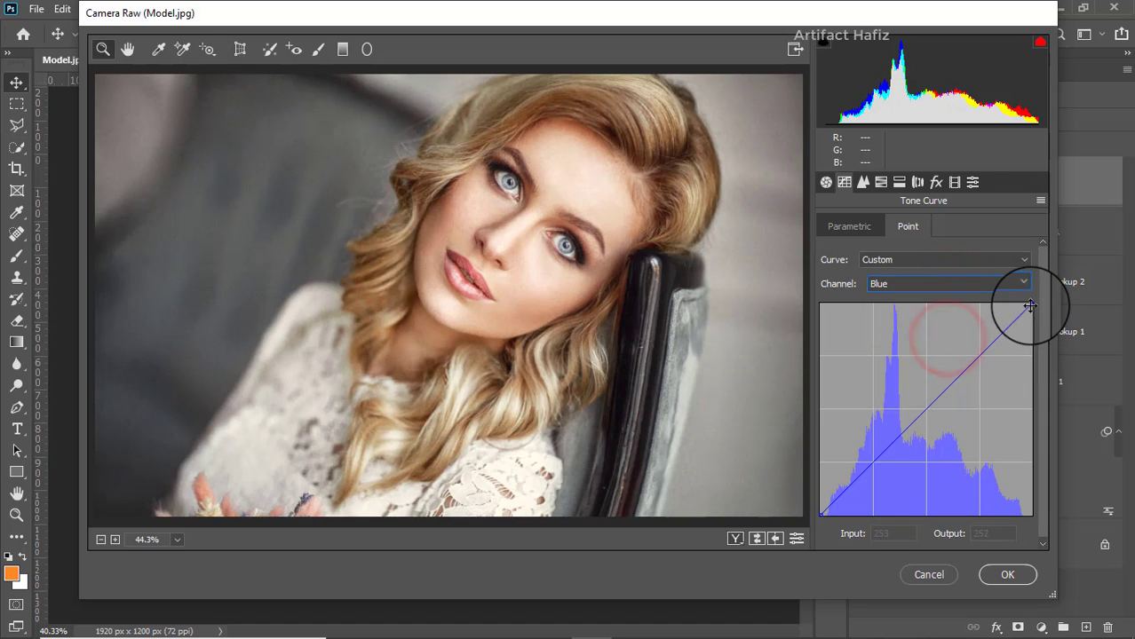
left_click_drag(1031, 304, 1020, 293)
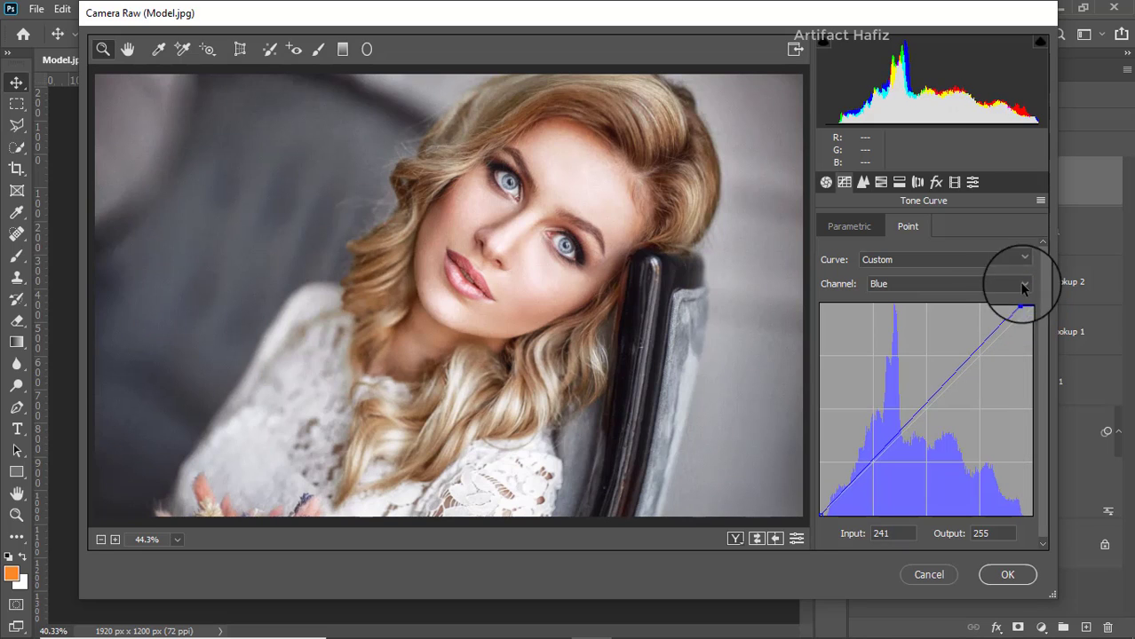
left_click_drag(1021, 305, 1023, 300)
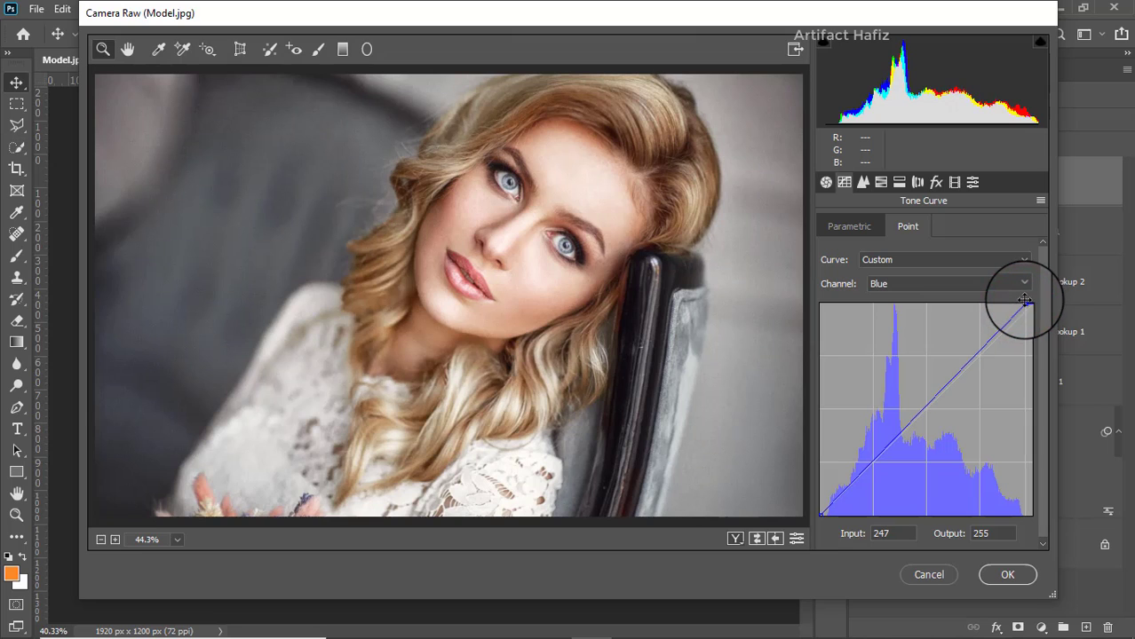
Set Luminance noise reduction to 21 and the HSL saturation to Reds +12, Oranges -11, Greens -23, Aquas +24 and Blues +17
left_click(863, 182)
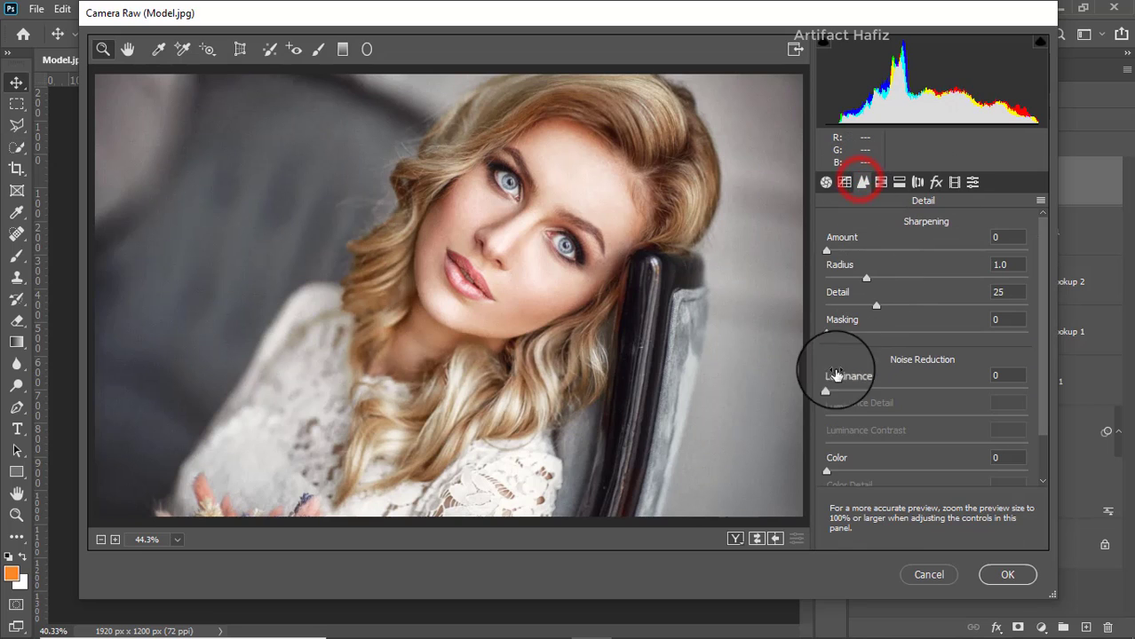
left_click_drag(826, 389, 867, 383)
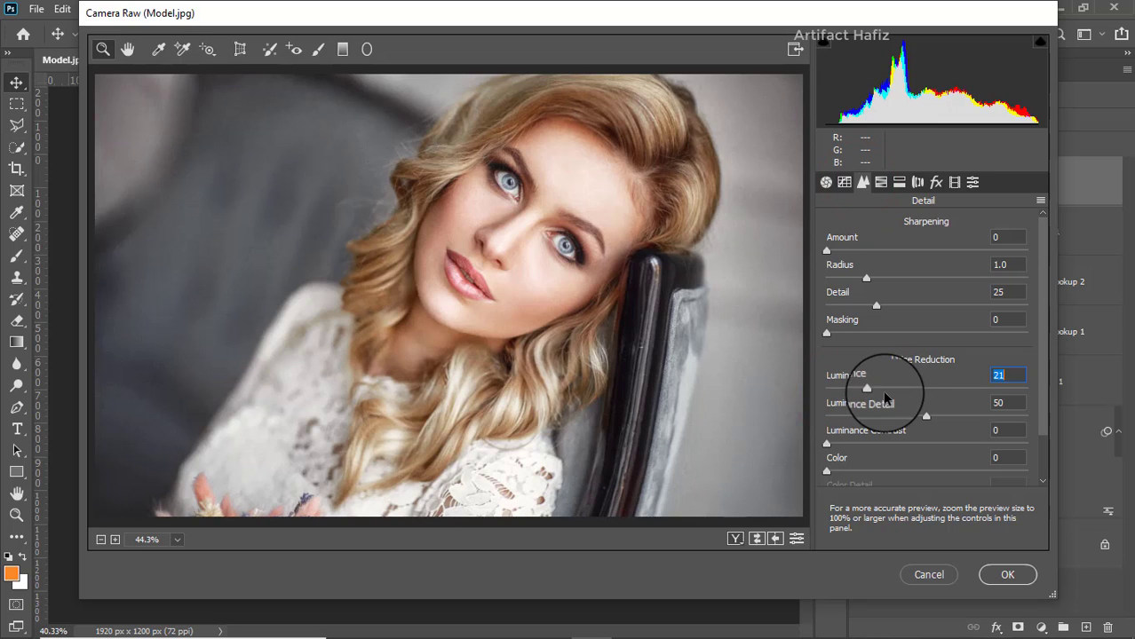
left_click(881, 182)
left_click(892, 227)
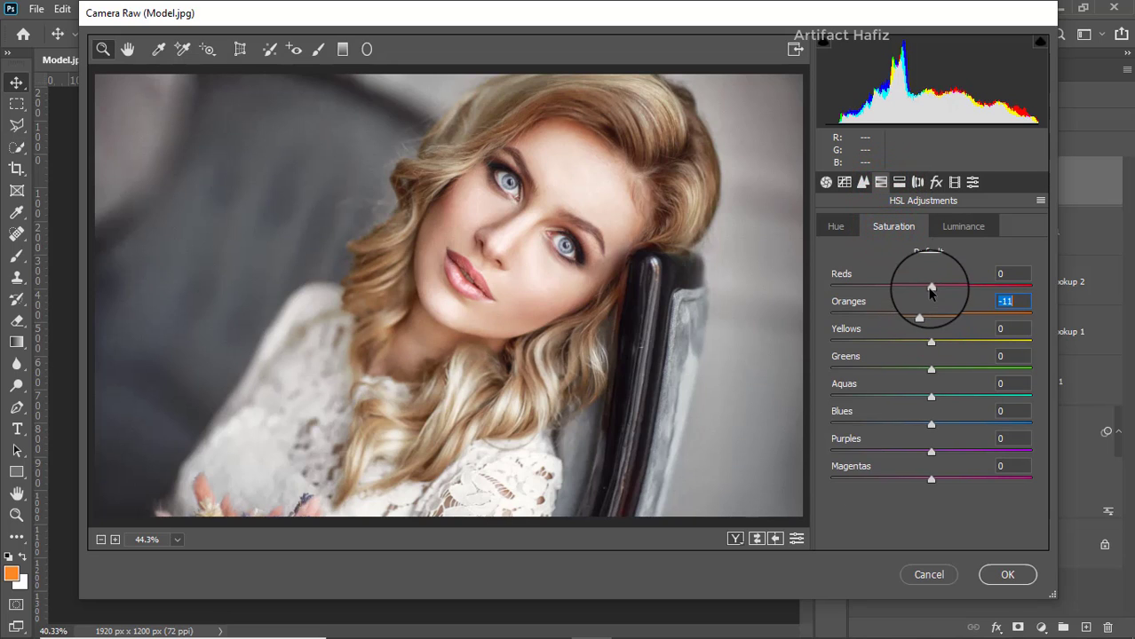
left_click_drag(931, 285, 941, 284)
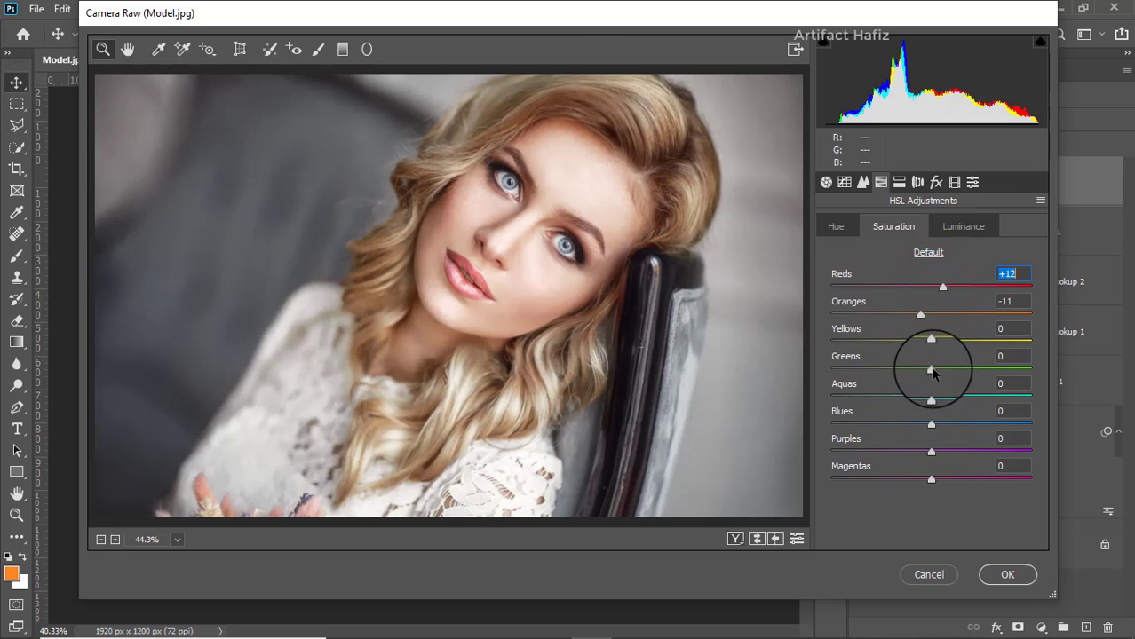
left_click_drag(930, 366, 950, 415)
left_click(929, 427)
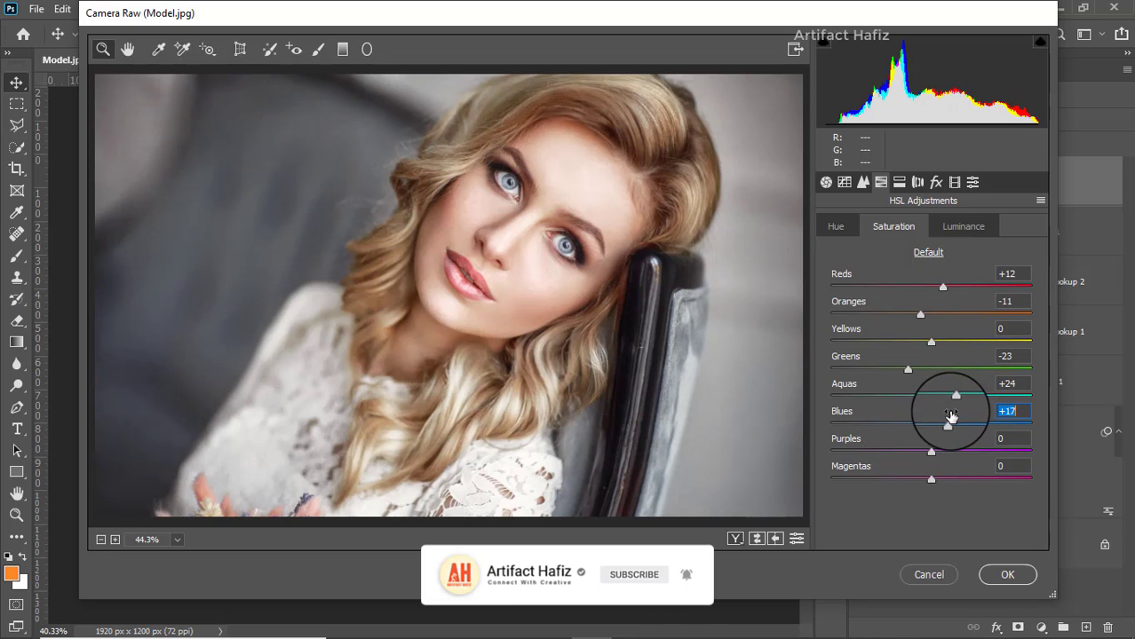
Set the HSL luminance to -19 for Yellows, Greens and Aquas and -27 for Blues, and the hue to Aquas -23 and Blues -34
left_click(952, 227)
left_click(897, 227)
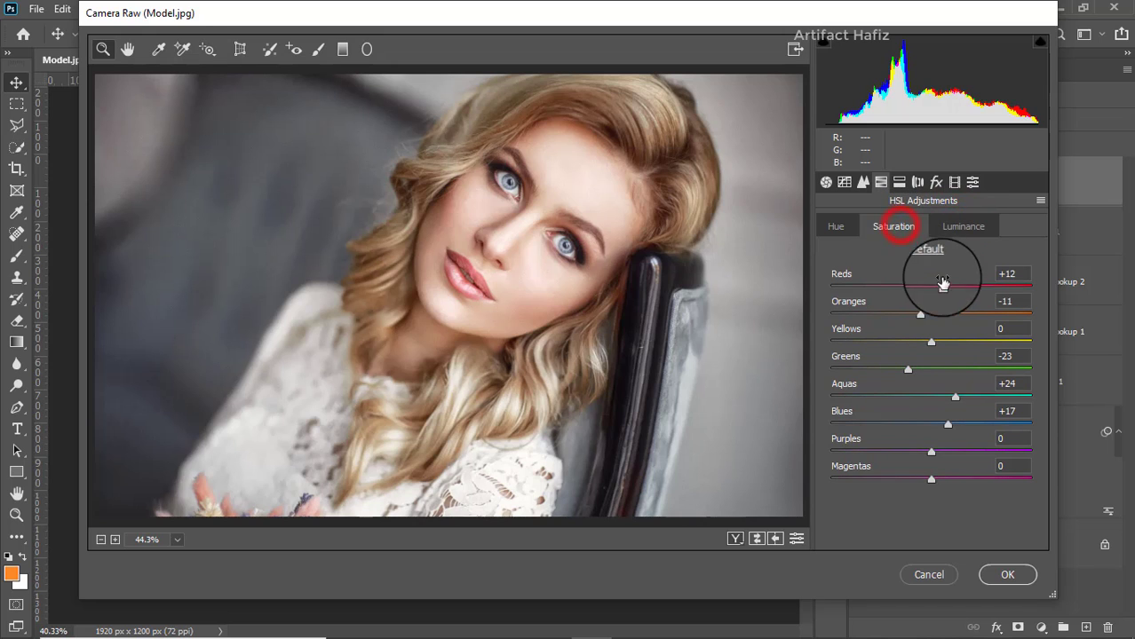
left_click(950, 226)
left_click(930, 312)
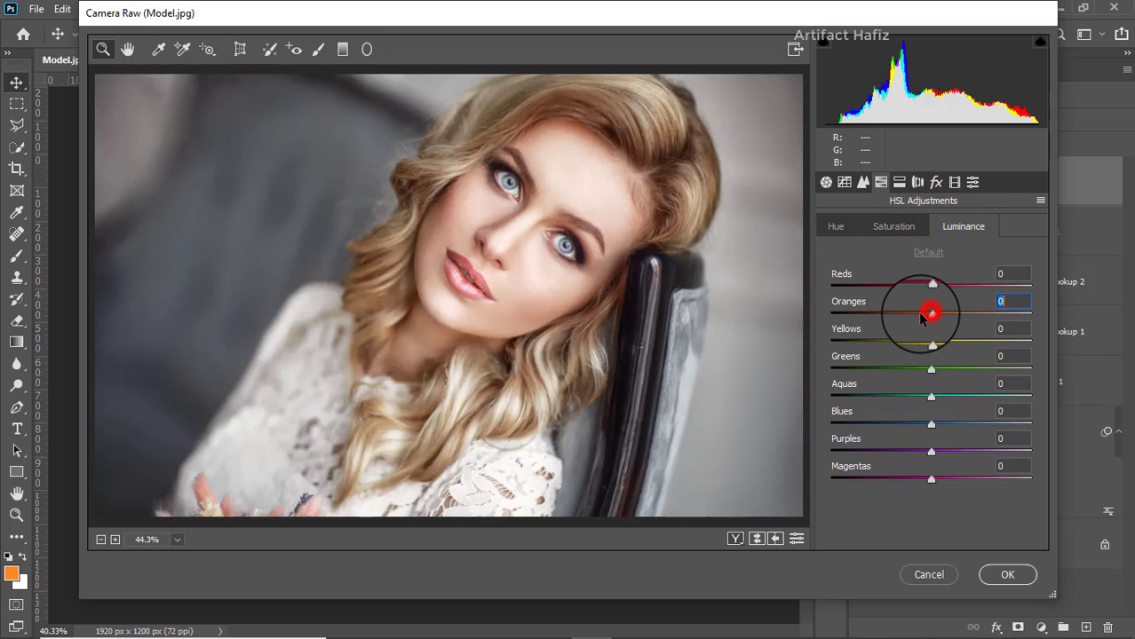
left_click_drag(920, 313, 902, 427)
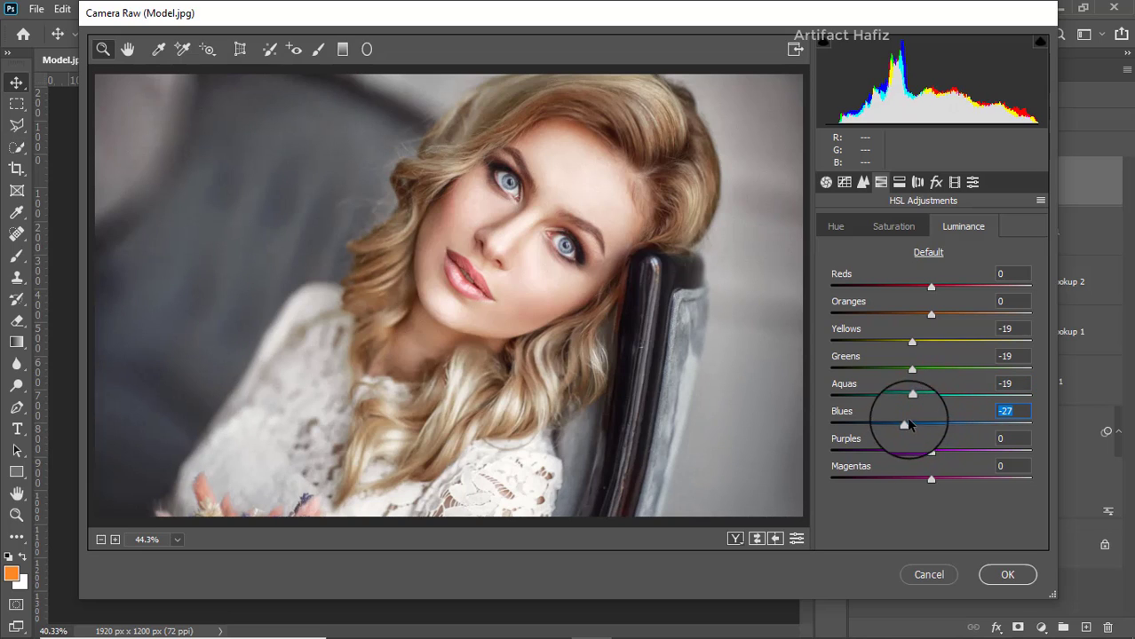
left_click(835, 227)
left_click_drag(931, 396, 897, 424)
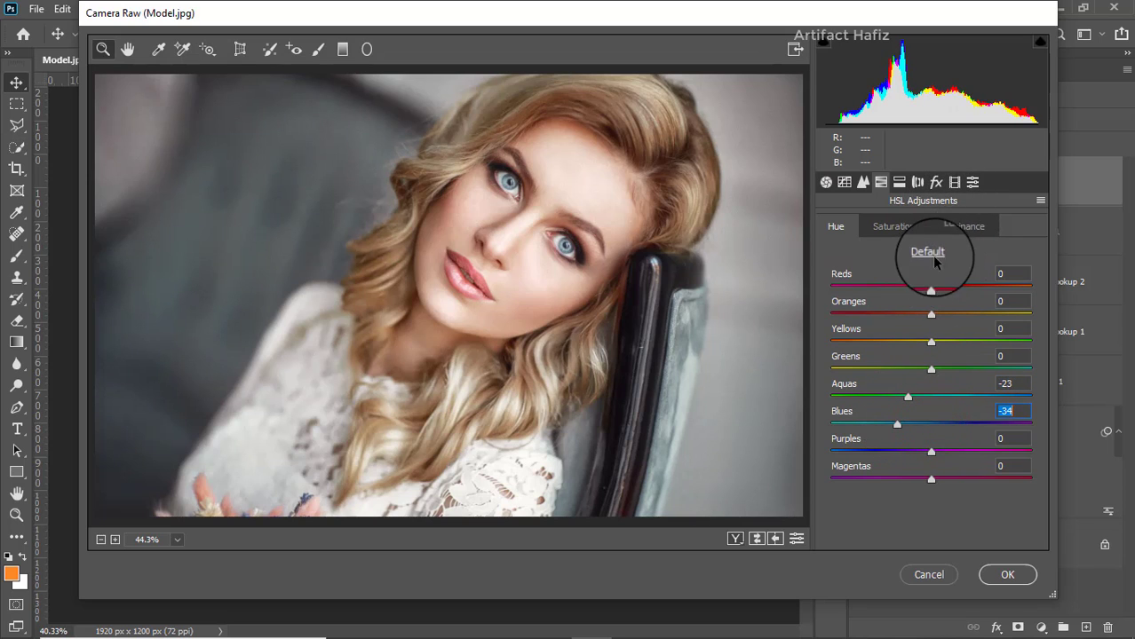
Set the calibration saturation to -8 for Red Primary, +5 for Green Primary and +6 for Blue Primary, and apply the Camera Raw Filter
left_click(955, 182)
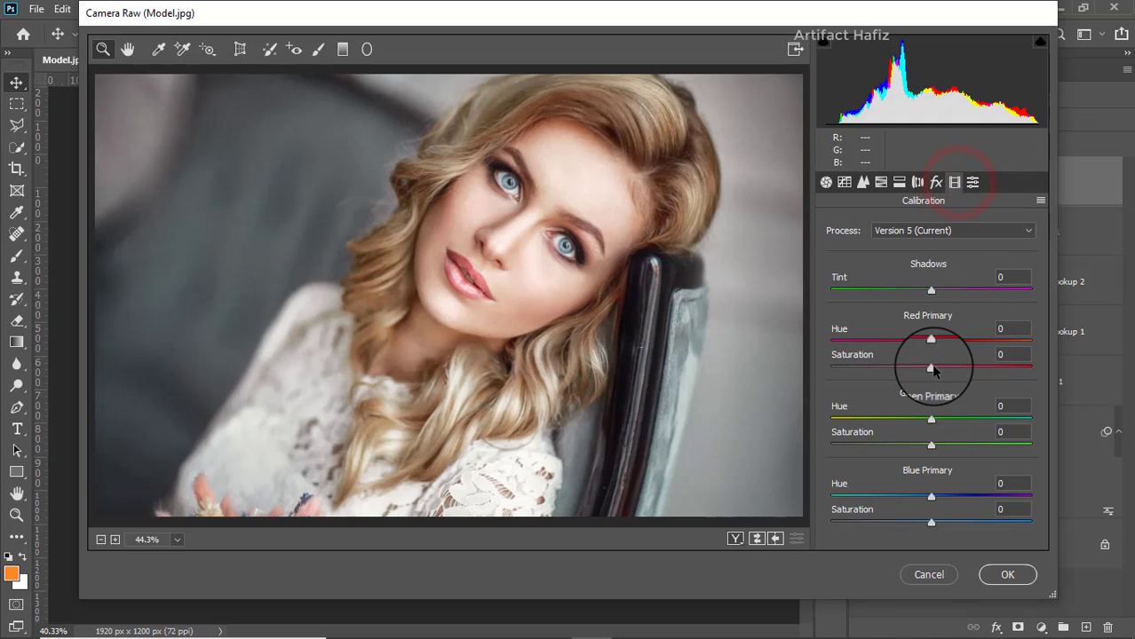
left_click_drag(930, 365, 924, 365)
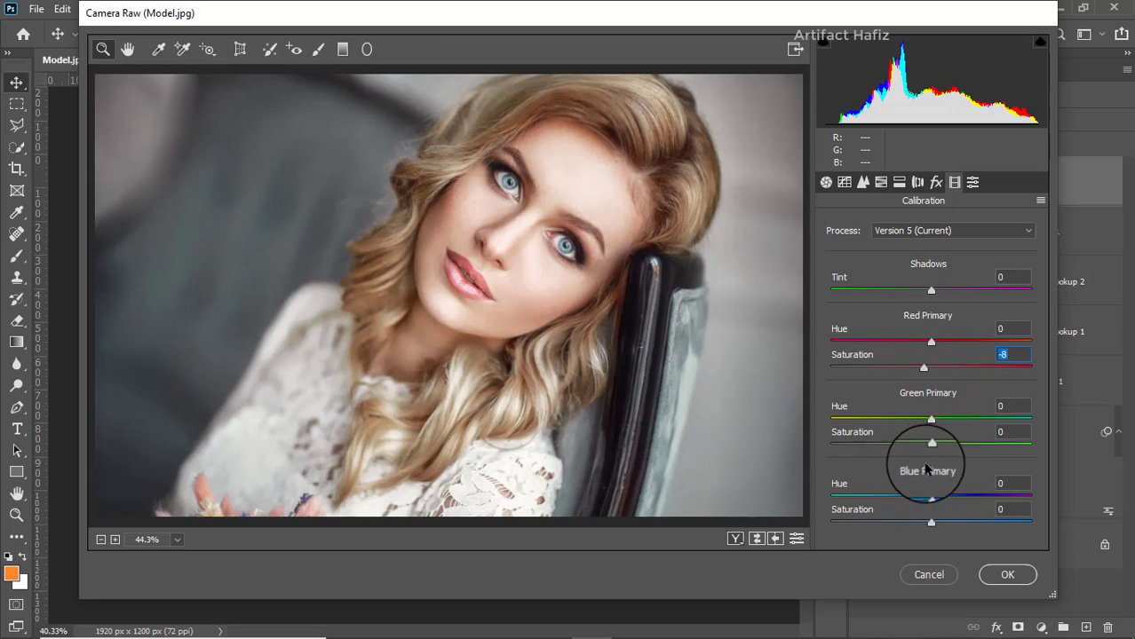
left_click_drag(931, 444, 936, 444)
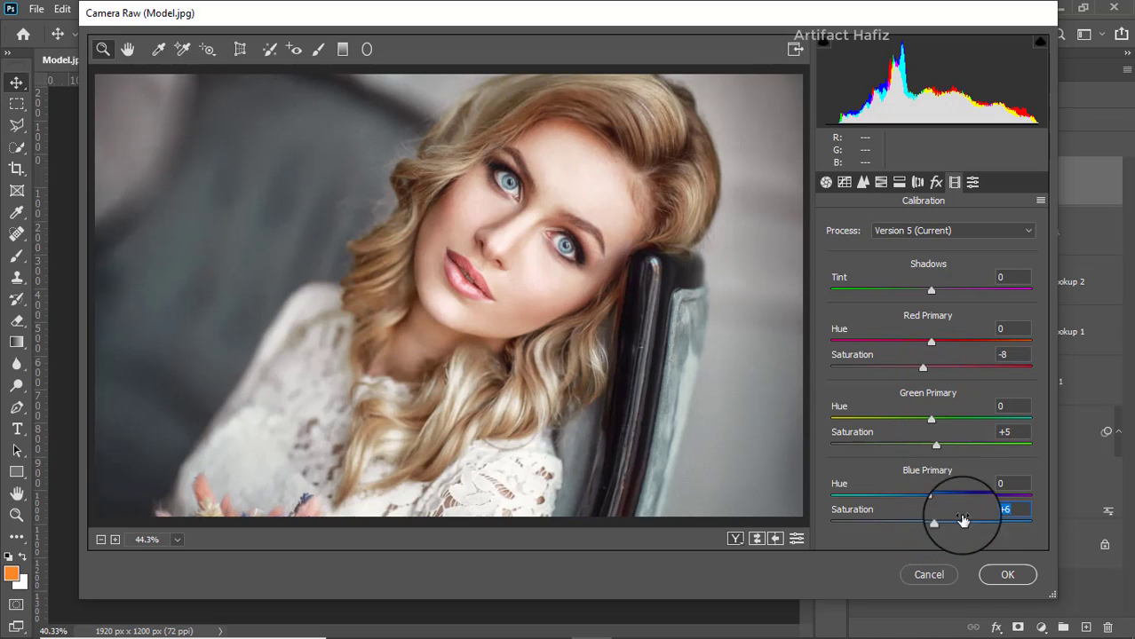
left_click(996, 574)
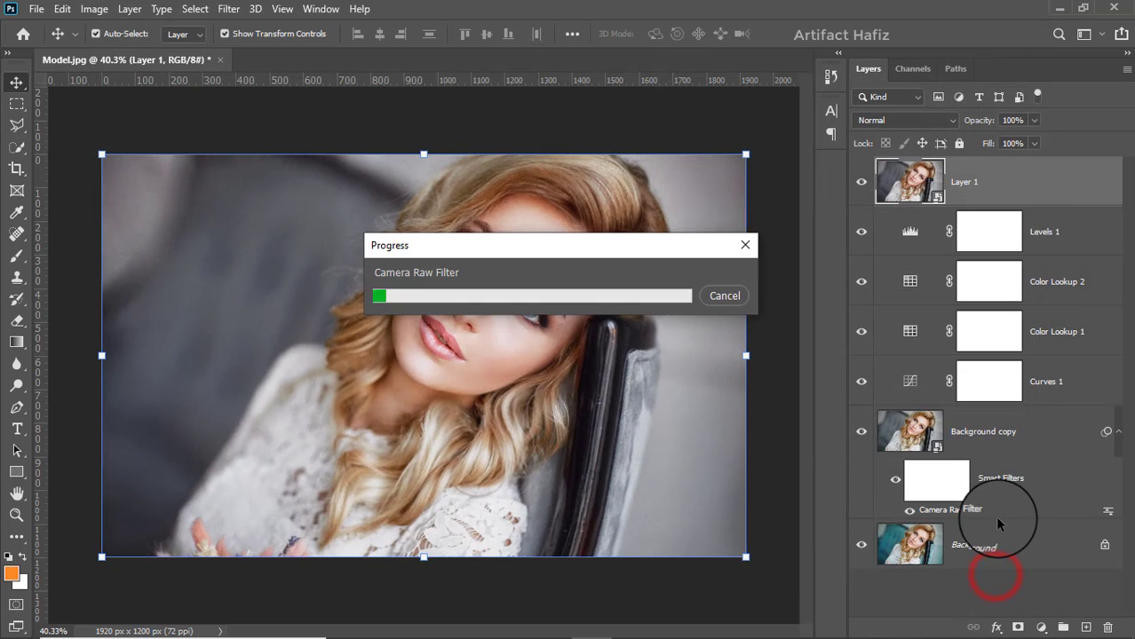
Compare the graded portrait with the original by toggling all layers above the Background off and on
scroll(900, 370, "down", 1)
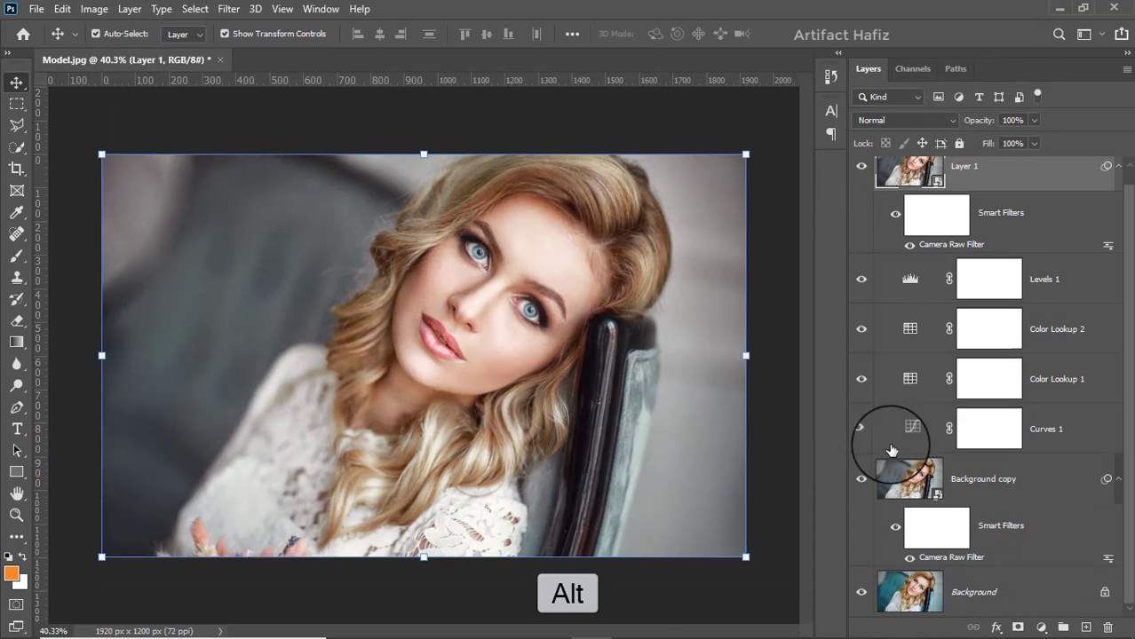
left_click(860, 593, "alt")
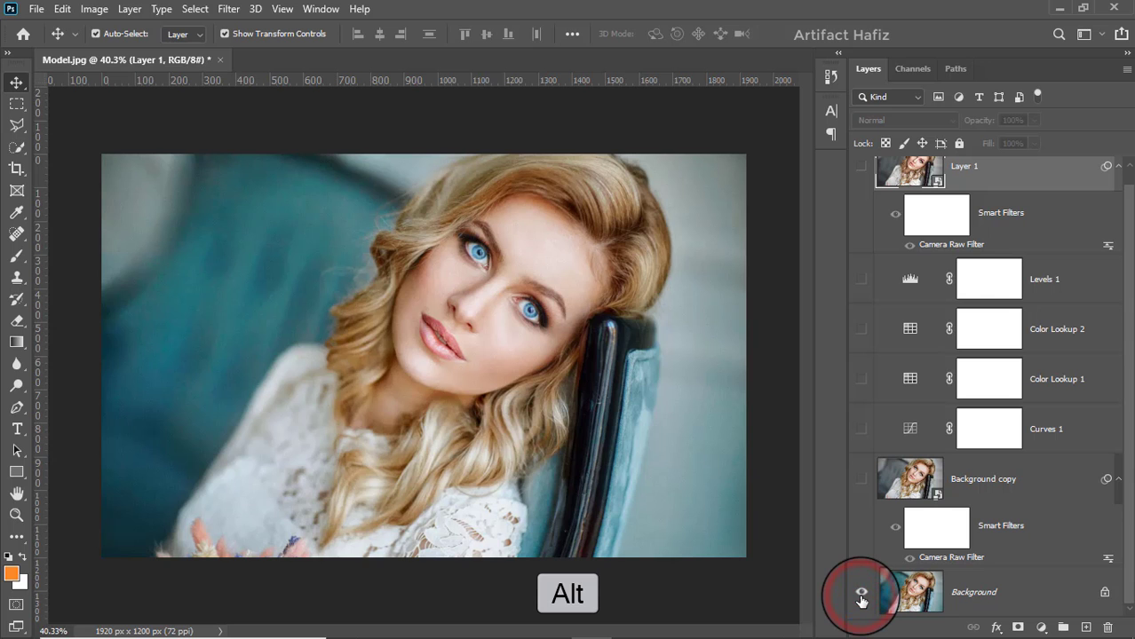
left_click(860, 594, "alt")
left_click(861, 595, "alt")
left_click(860, 595, "alt")
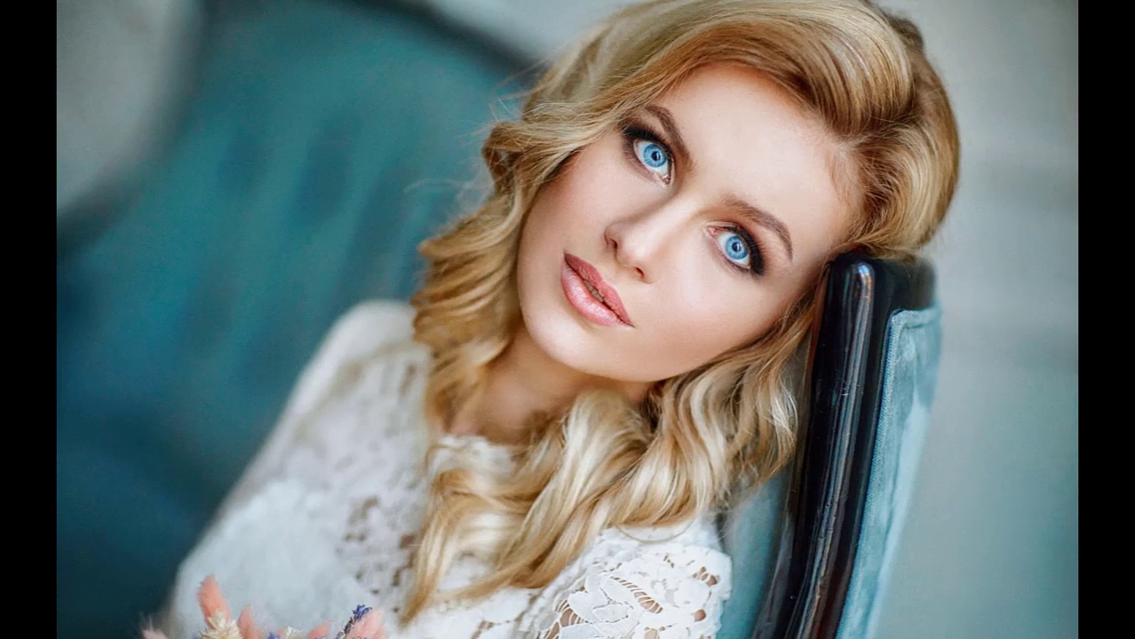